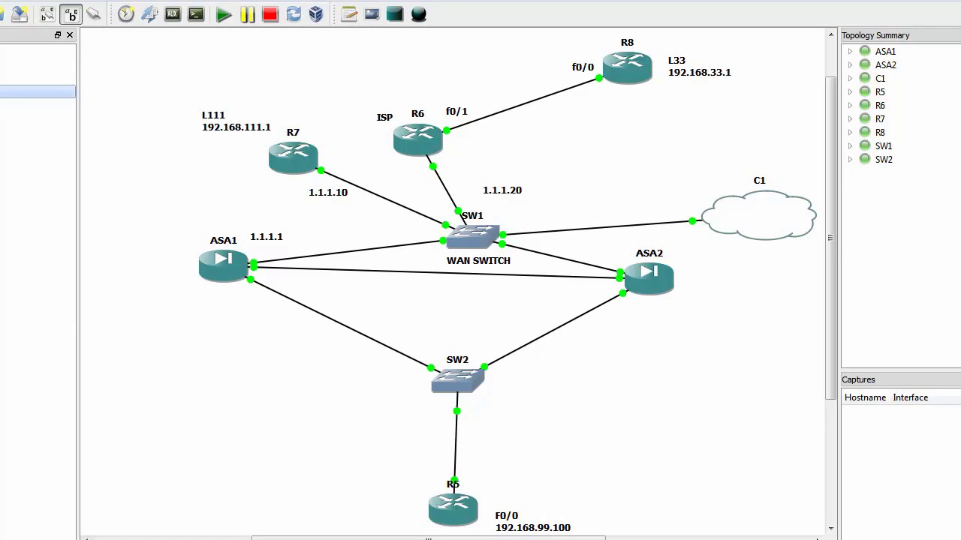
- Place a new router, R10, at the upper right of the topology canvas
{"action": "left_click_drag", "start_coordinate": [37, 92], "coordinate": [673, 152]}
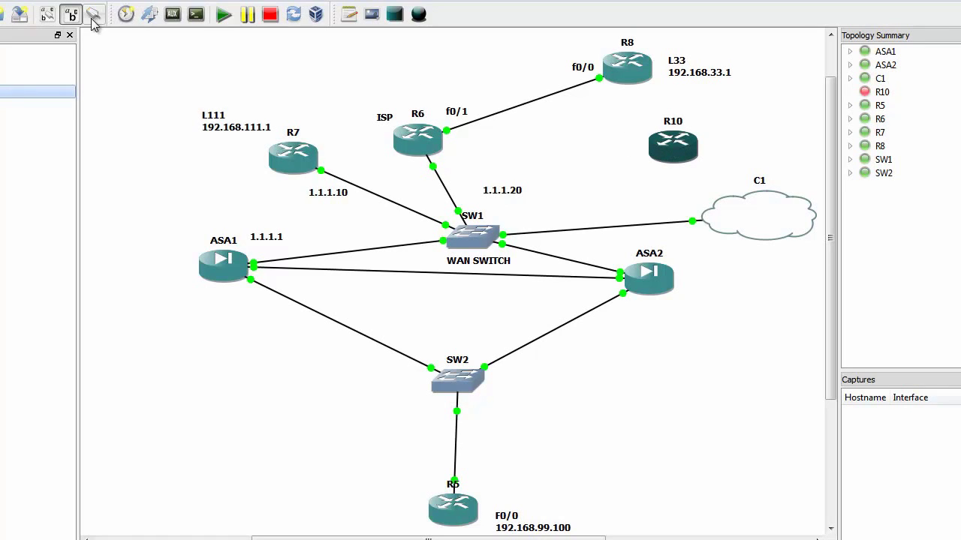
- Draw a manual link from R10's f0/0 interface to a port on switch SW1
{"action": "left_click", "coordinate": [93, 14]}
{"action": "left_click", "coordinate": [156, 63]}
{"action": "left_click", "coordinate": [678, 144]}
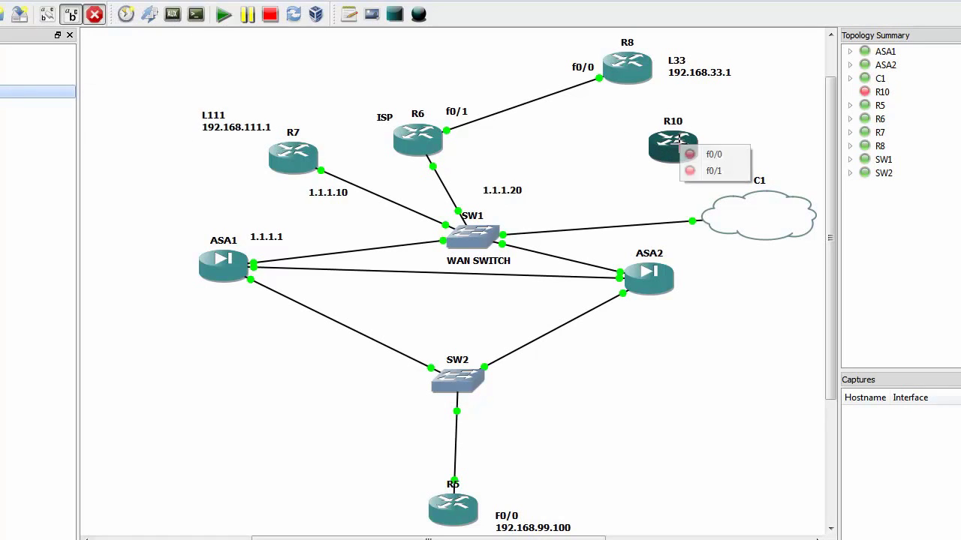
{"action": "left_click", "coordinate": [708, 153]}
{"action": "left_click", "coordinate": [495, 234]}
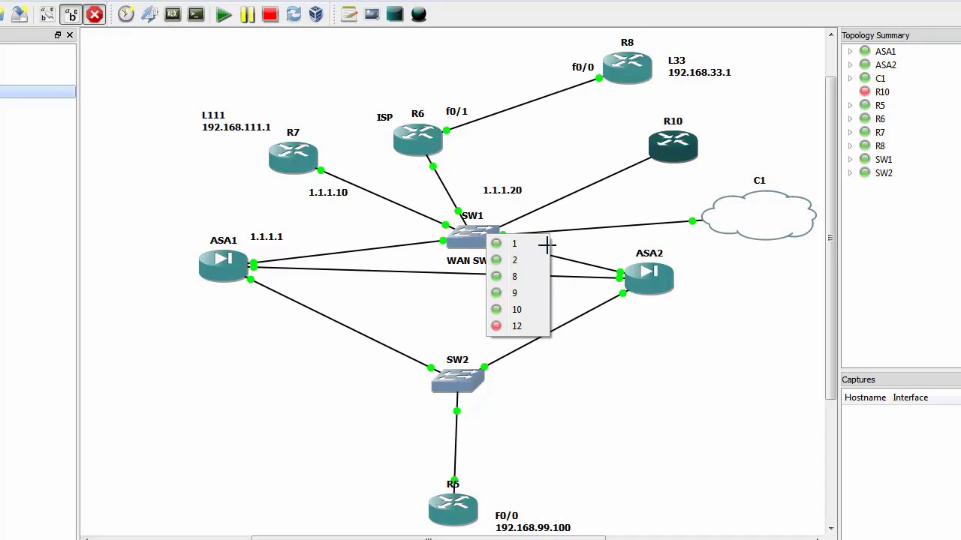
{"action": "left_click", "coordinate": [529, 323]}
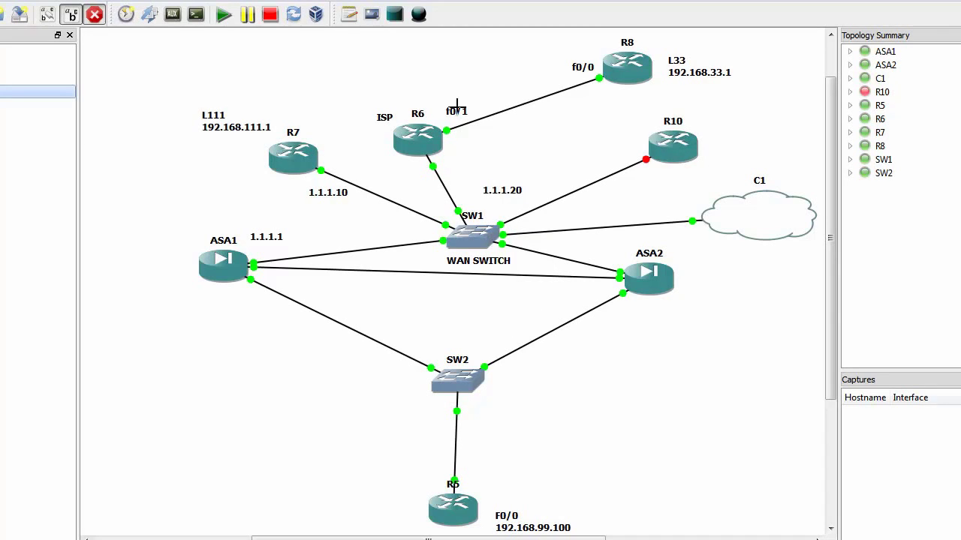
- Label R10 with notes reading 1.1.1.44 and 'L44 192.168.44.1'
{"action": "left_click", "coordinate": [598, 152]}
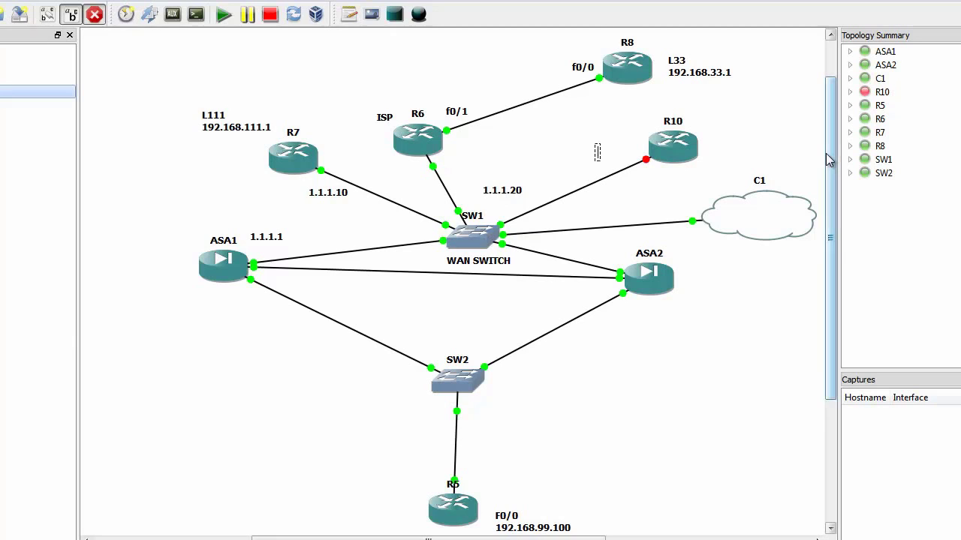
{"action": "type", "text": "1.1.1.44"}
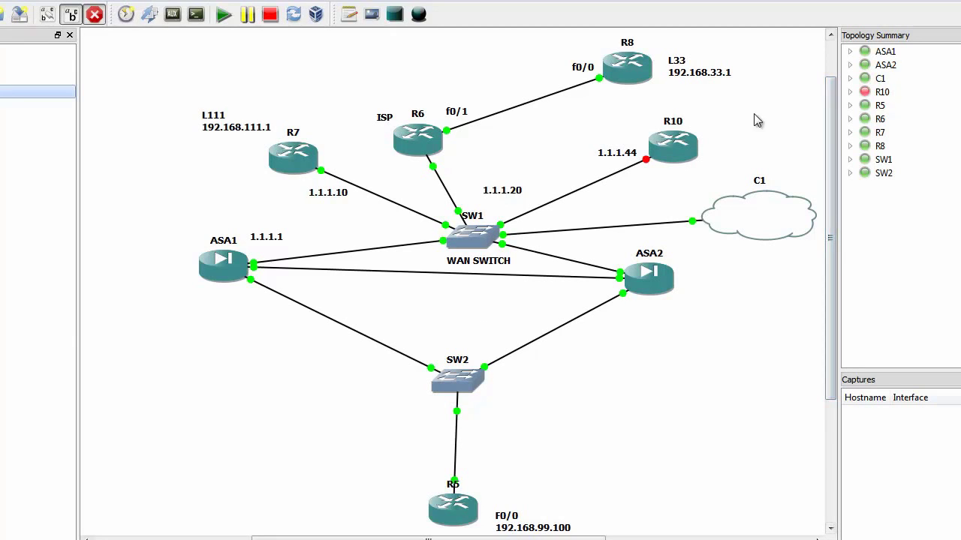
{"action": "left_click", "coordinate": [349, 13]}
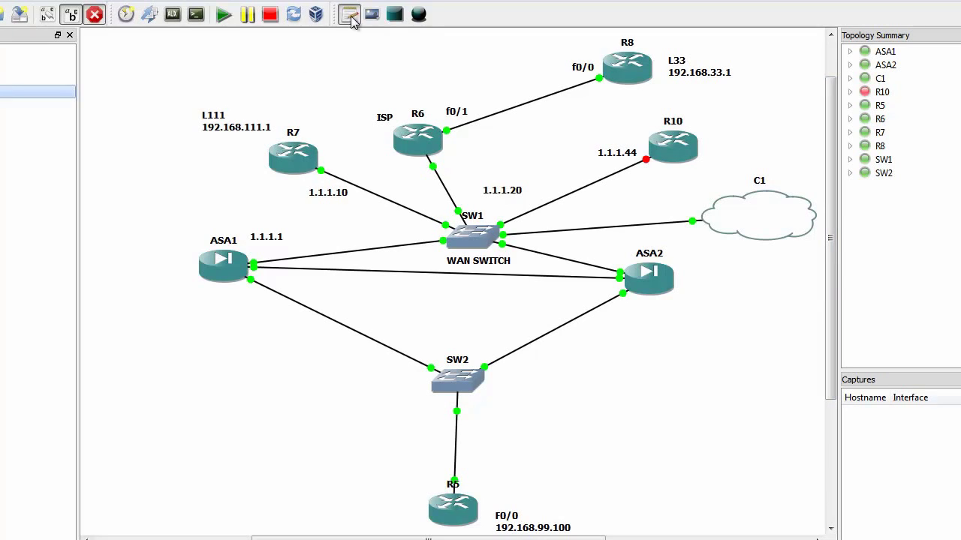
{"action": "left_click", "coordinate": [714, 135]}
{"action": "type", "text": "L44"}
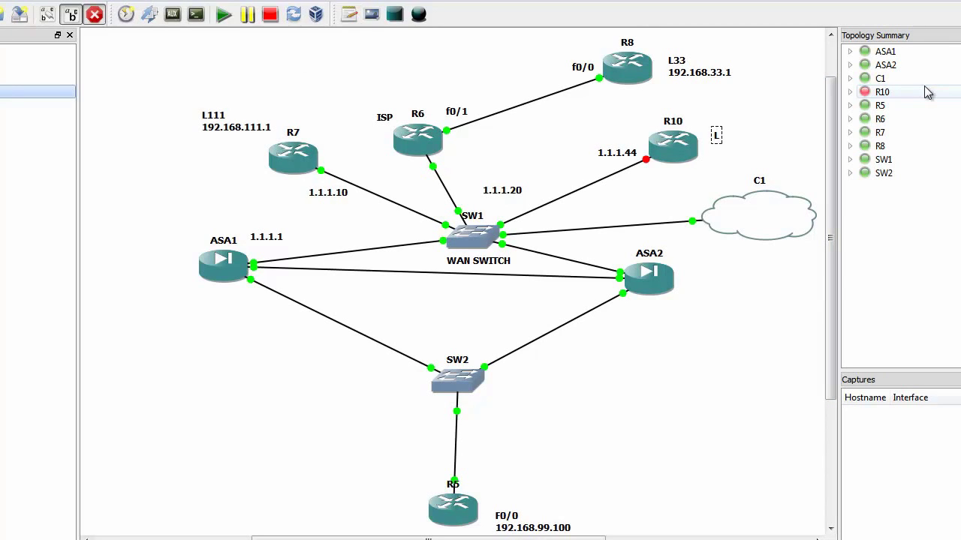
{"action": "key", "text": "Return"}
{"action": "type", "text": "192.168.44."}
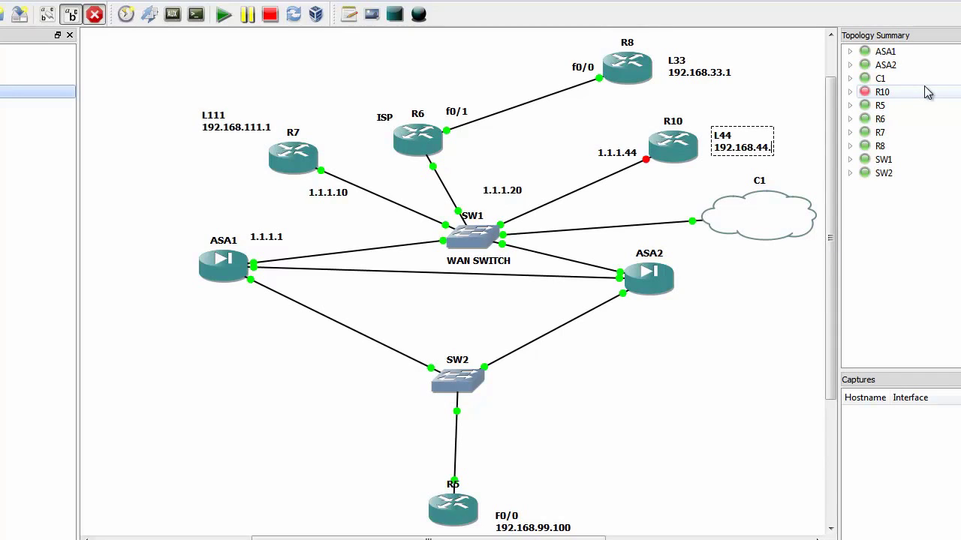
{"action": "type", "text": "1"}
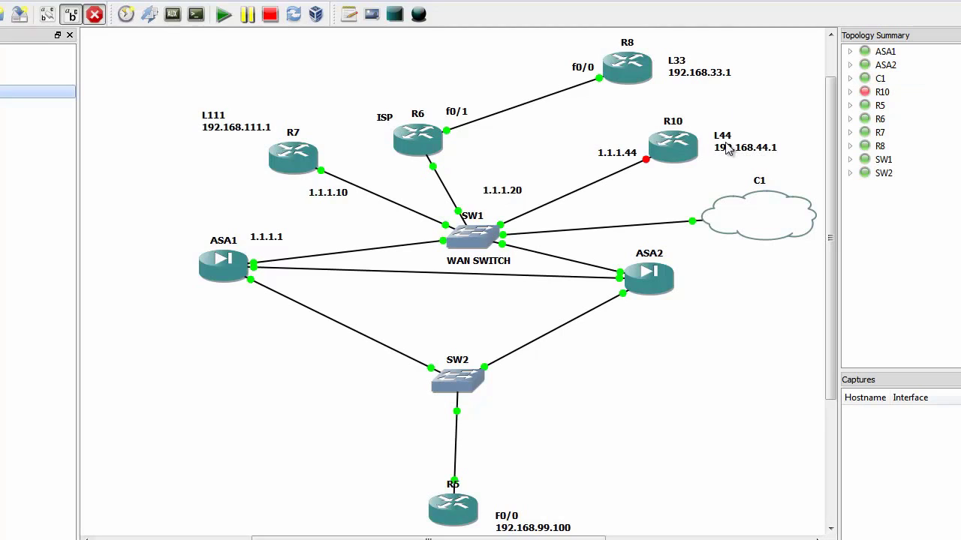
{"action": "left_click_drag", "start_coordinate": [729, 150], "coordinate": [716, 132]}
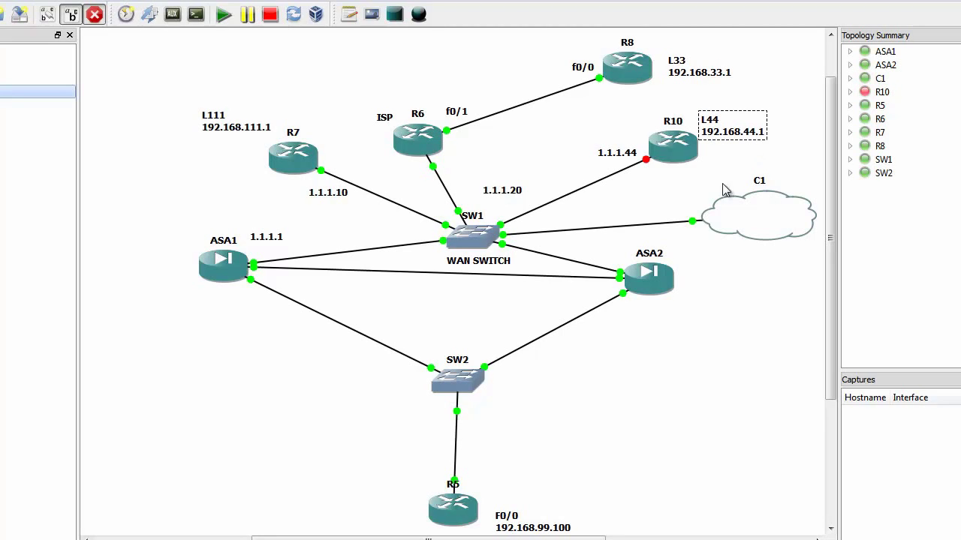
{"action": "left_click", "coordinate": [579, 138]}
{"action": "left_click", "coordinate": [93, 16]}
- Start router R10 and open a console session to it
{"action": "right_click", "coordinate": [689, 142]}
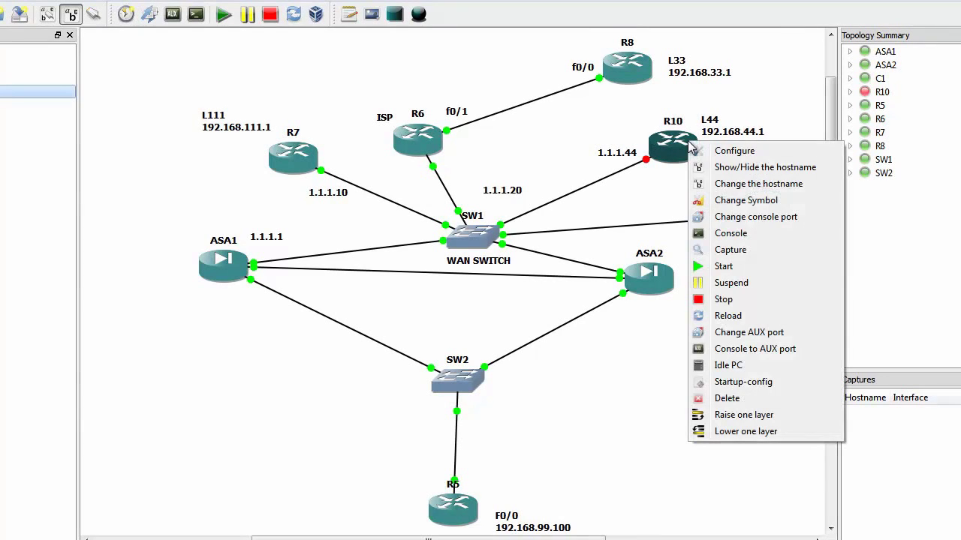
{"action": "left_click", "coordinate": [724, 266]}
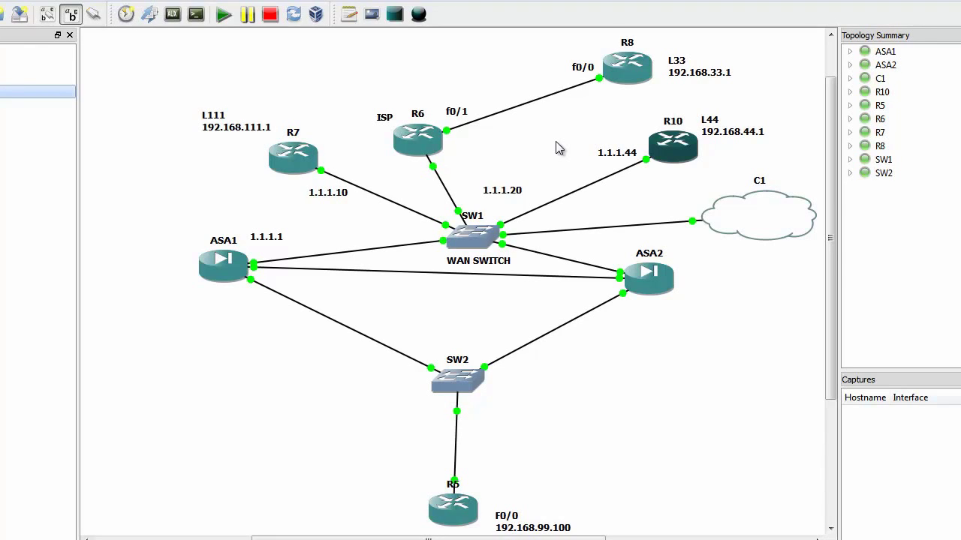
{"action": "right_click", "coordinate": [668, 147]}
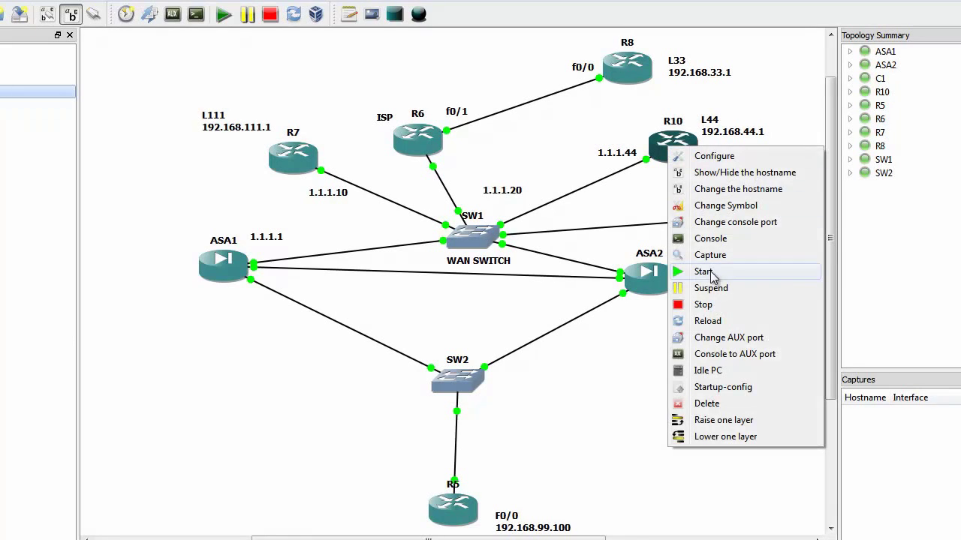
{"action": "left_click", "coordinate": [723, 238]}
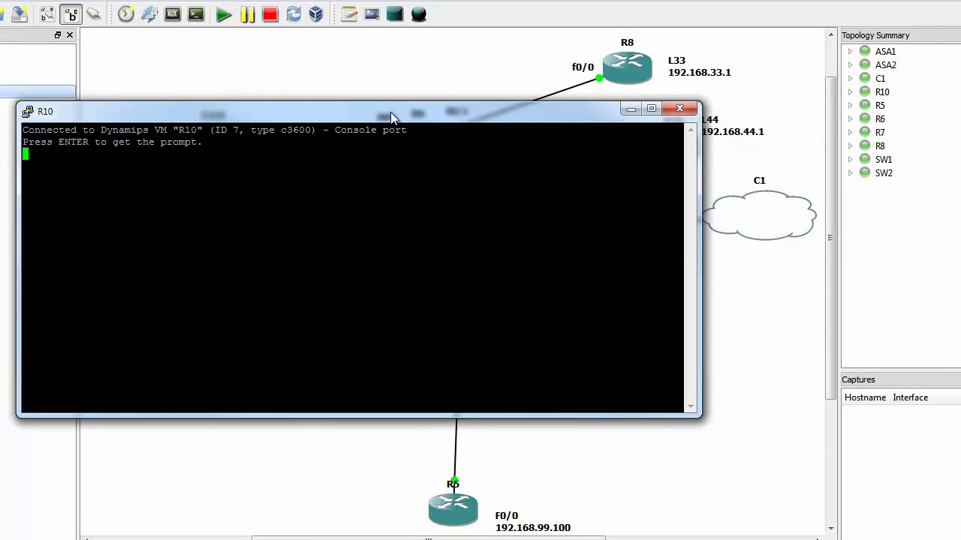
- Give R10's f0/0 the address 1.1.1.44 255.255.255.0 and bring it up
{"action": "key", "text": "Return"}
{"action": "left_click_drag", "start_coordinate": [390, 112], "coordinate": [611, 199]}
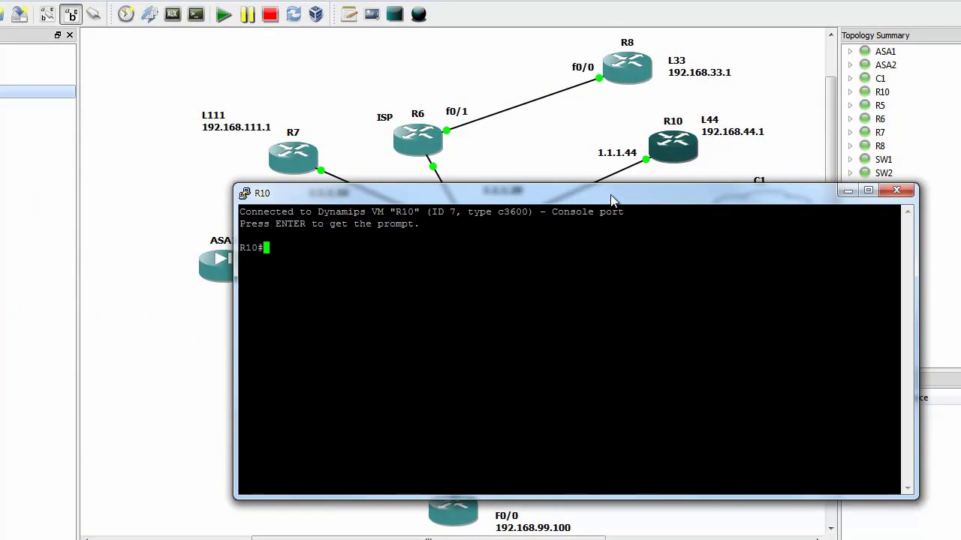
{"action": "key", "text": "Return"}
{"action": "key", "text": "Return"}
{"action": "key", "text": "Return"}
{"action": "key", "text": "Return"}
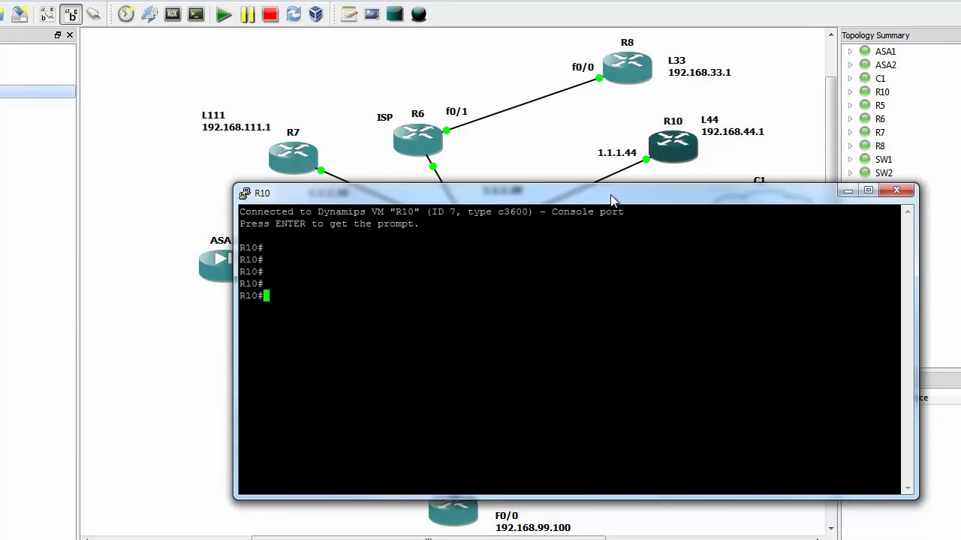
{"action": "type", "text": "conf t"}
{"action": "key", "text": "Return"}
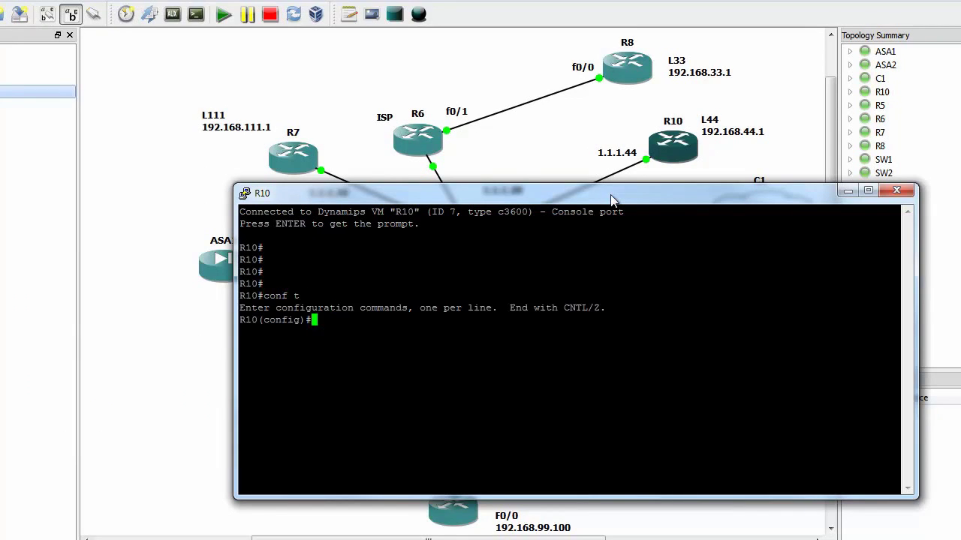
{"action": "type", "text": "int f0/0"}
{"action": "key", "text": "Return"}
{"action": "type", "text": "ig-if)#ip add"}
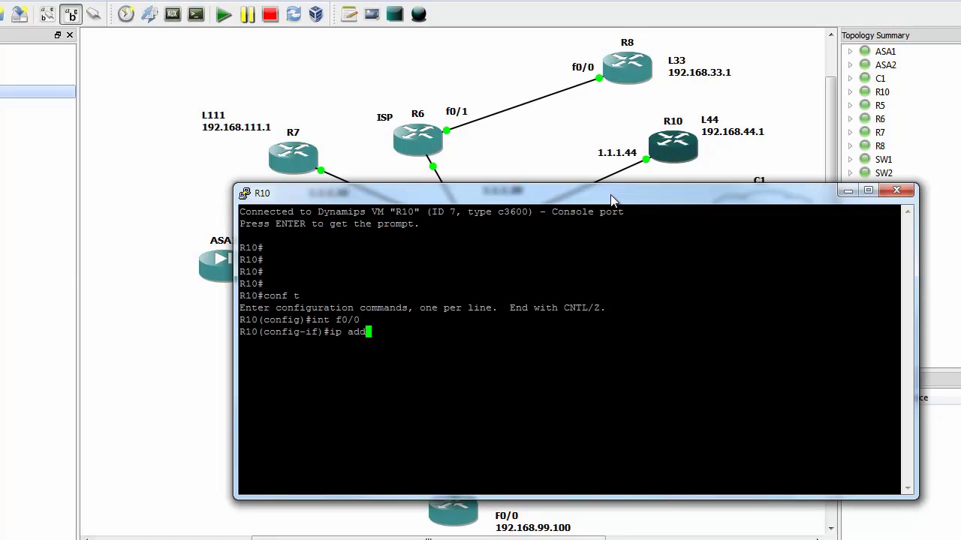
{"action": "type", "text": " 1.1.1.44 255.255.255.0"}
{"action": "key", "text": "Return"}
{"action": "type", "text": "no shu"}
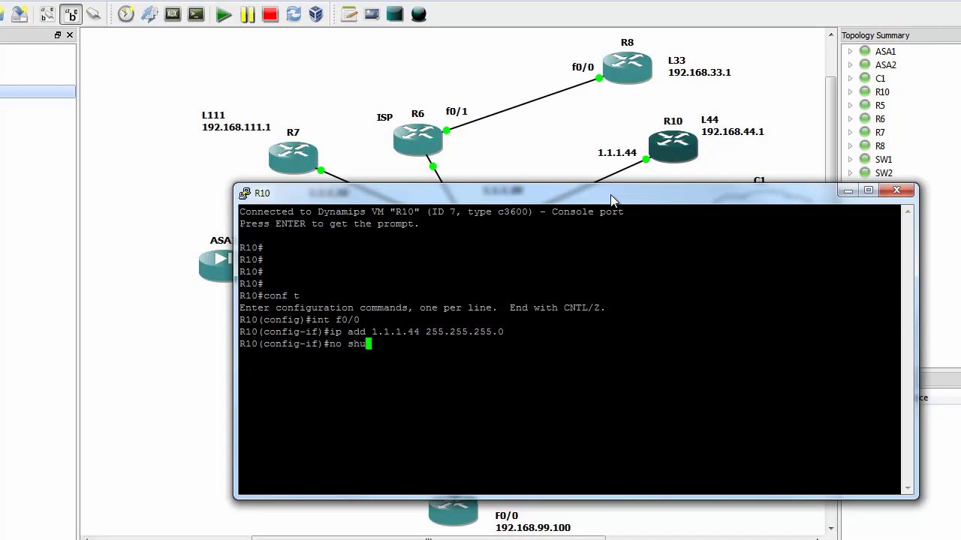
{"action": "key", "text": "Return"}
{"action": "type", "text": "exi"}
{"action": "key", "text": "Return"}
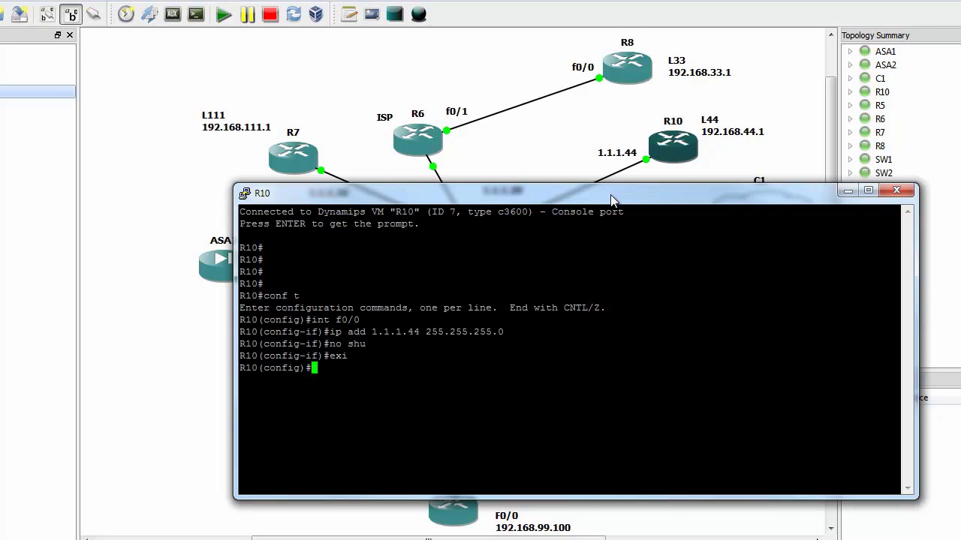
- Create Loopback44 with 192.168.44.1/24 and add a default route 0.0.0.0 0.0.0.0 out f0/0
{"action": "type", "text": "int l44"}
{"action": "key", "text": "Return"}
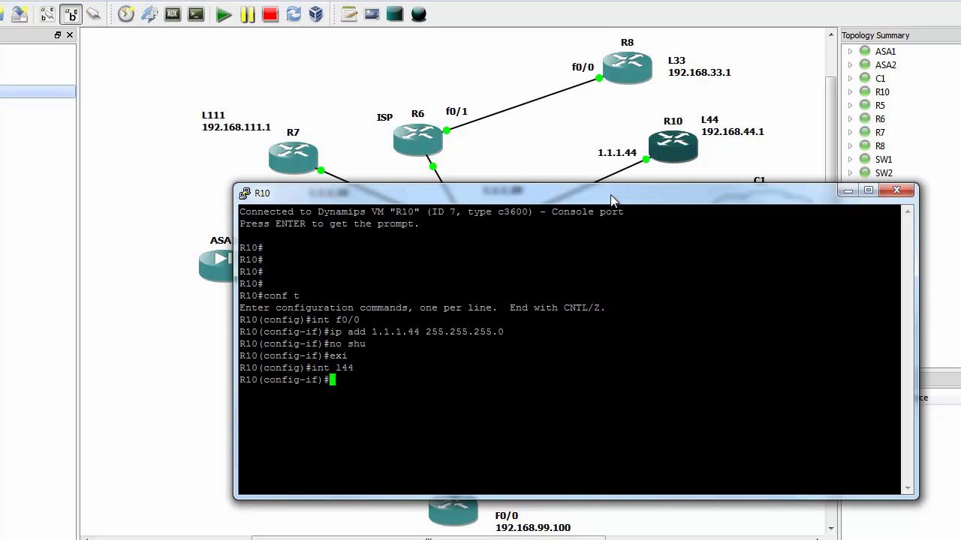
{"action": "type", "text": "ip a"}
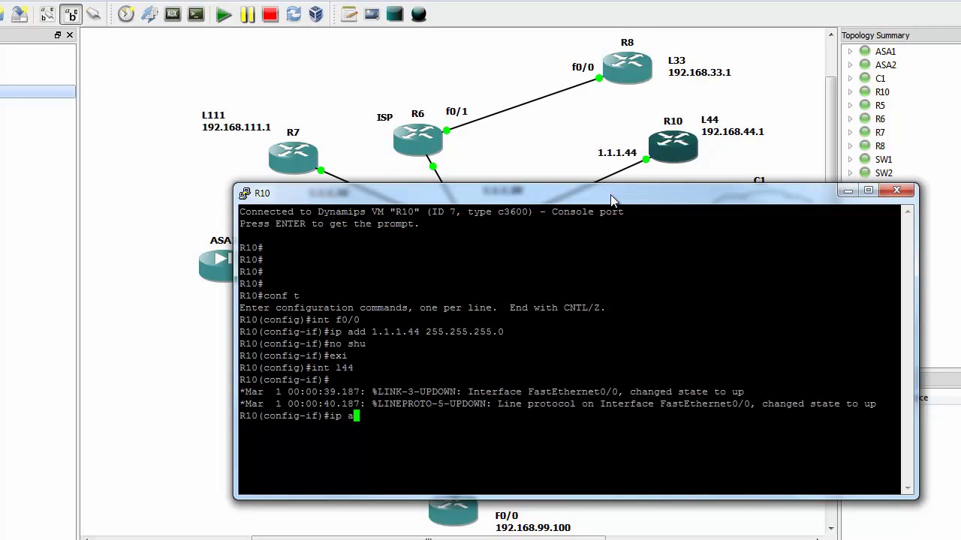
{"action": "type", "text": "dd 192.168"}
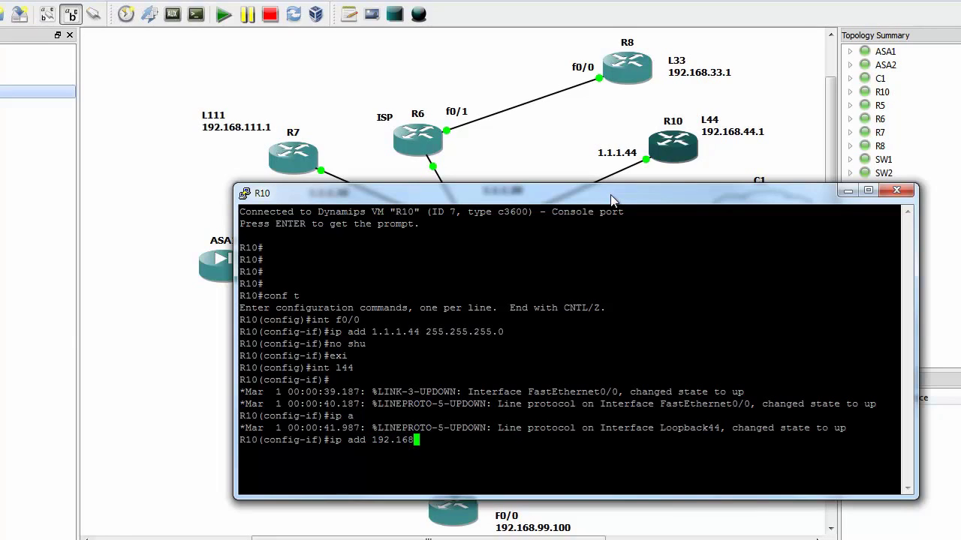
{"action": "type", "text": ".44.1 255.255.255.0"}
{"action": "key", "text": "Return"}
{"action": "type", "text": "exi"}
{"action": "key", "text": "Return"}
{"action": "type", "text": "ip route "}
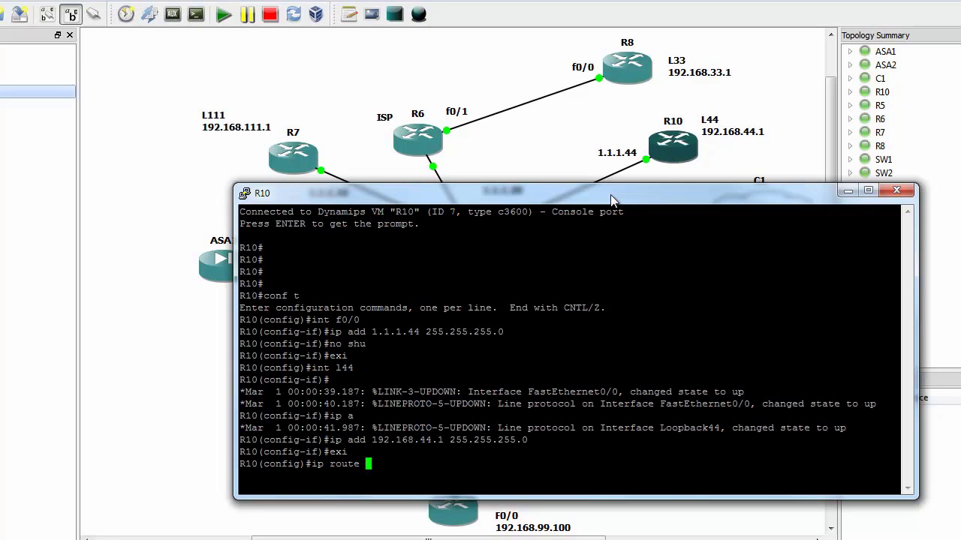
{"action": "type", "text": "0.0.0.0 0.0.0.0 f0/0"}
{"action": "key", "text": "Return"}
{"action": "key", "text": "ctrl+z"}
- Ping 1.1.1.1 twice and then 1.1.1.254 from R10
{"action": "type", "text": "ping 1.1.1"}
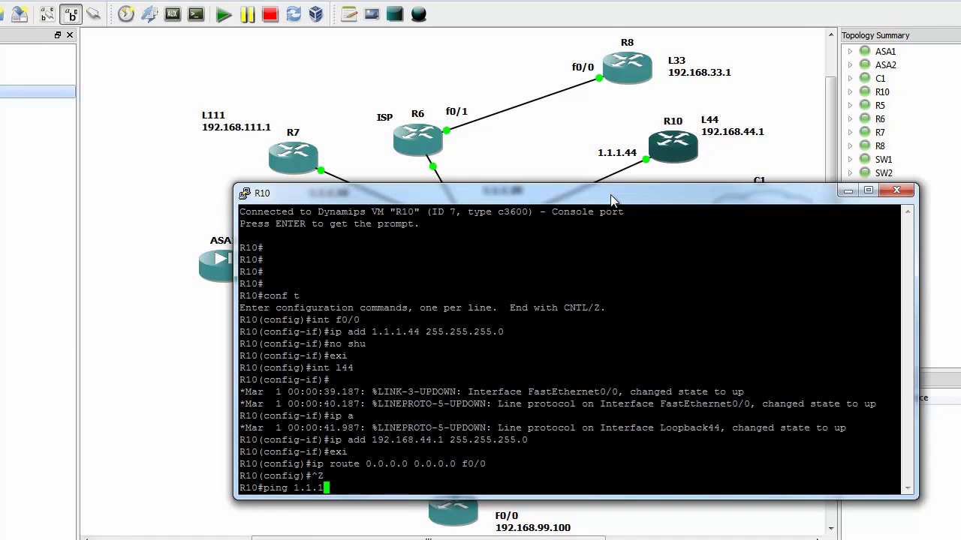
{"action": "type", "text": ".1"}
{"action": "key", "text": "Return"}
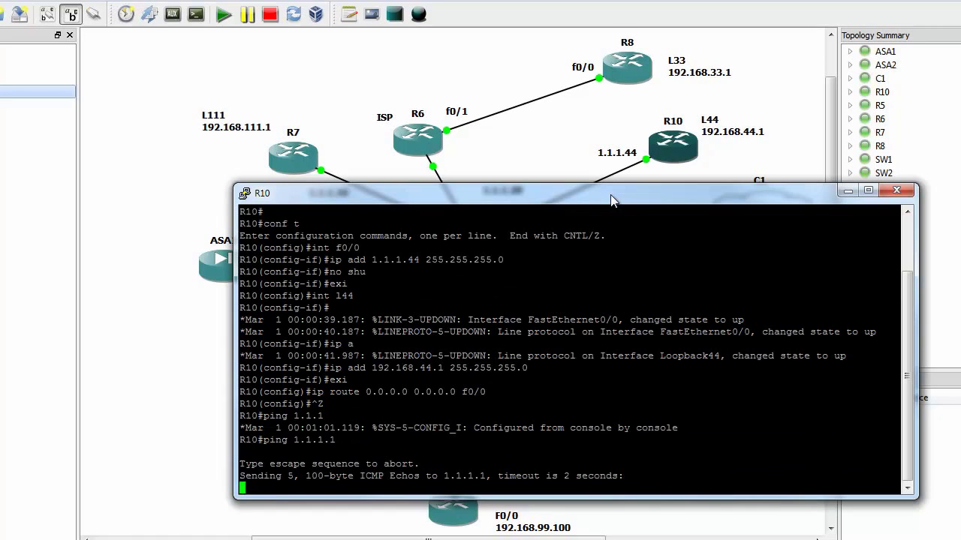
{"action": "key", "text": "Up"}
{"action": "key", "text": "Return"}
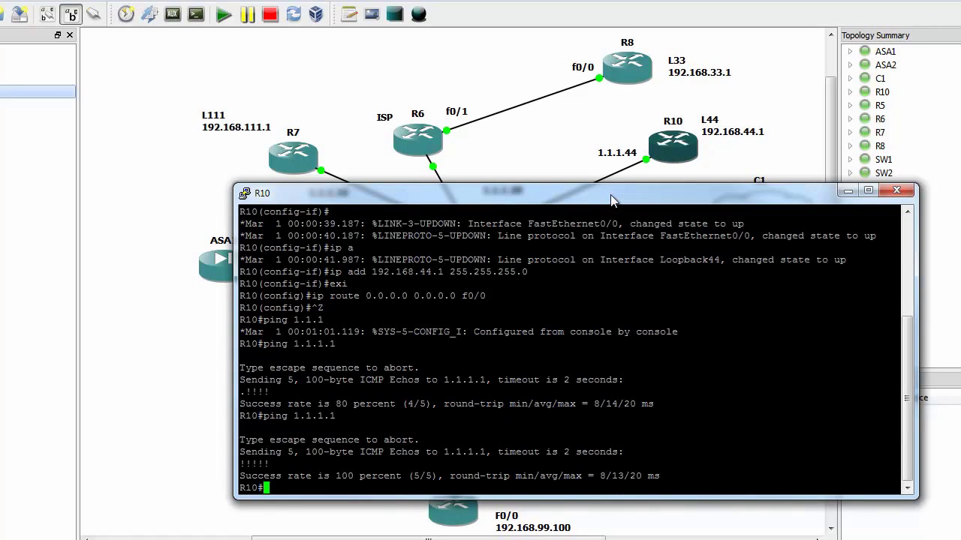
{"action": "key", "text": "Up"}
{"action": "key", "text": "BackSpace"}
{"action": "type", "text": "254"}
{"action": "key", "text": "Return"}
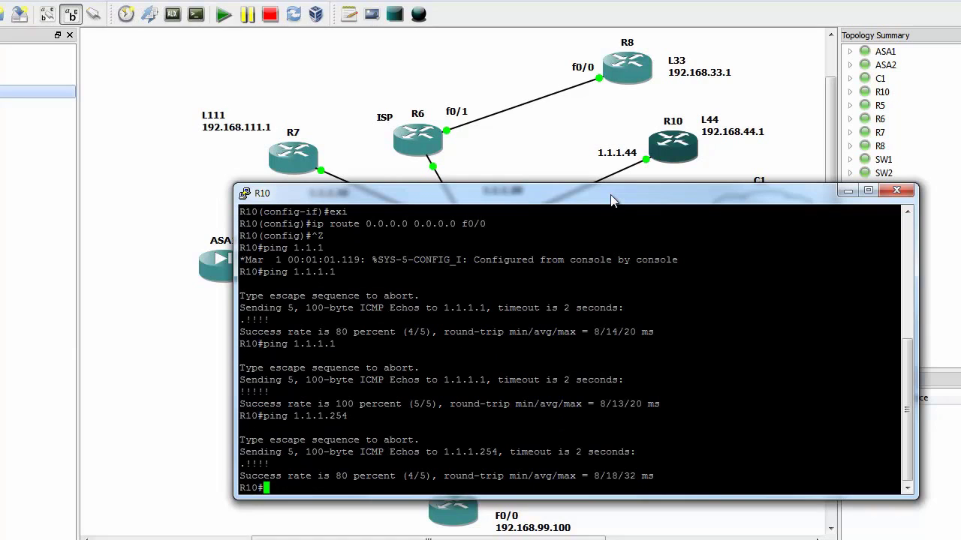
- Ping 192.168.99.100 sourced from Loopback44, see it fail, then minimize the console
{"action": "left_click_drag", "start_coordinate": [611, 199], "coordinate": [610, 131]}
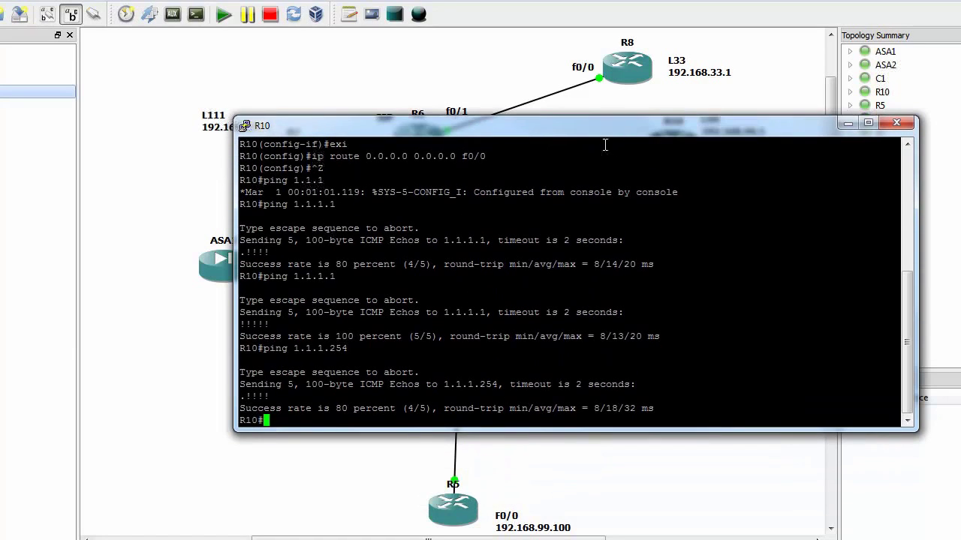
{"action": "type", "text": "ping 192.168.99.100 sou"}
{"action": "key", "text": "BackSpace"}
{"action": "key", "text": "BackSpace"}
{"action": "type", "text": "ou 144"}
{"action": "key", "text": "Return"}
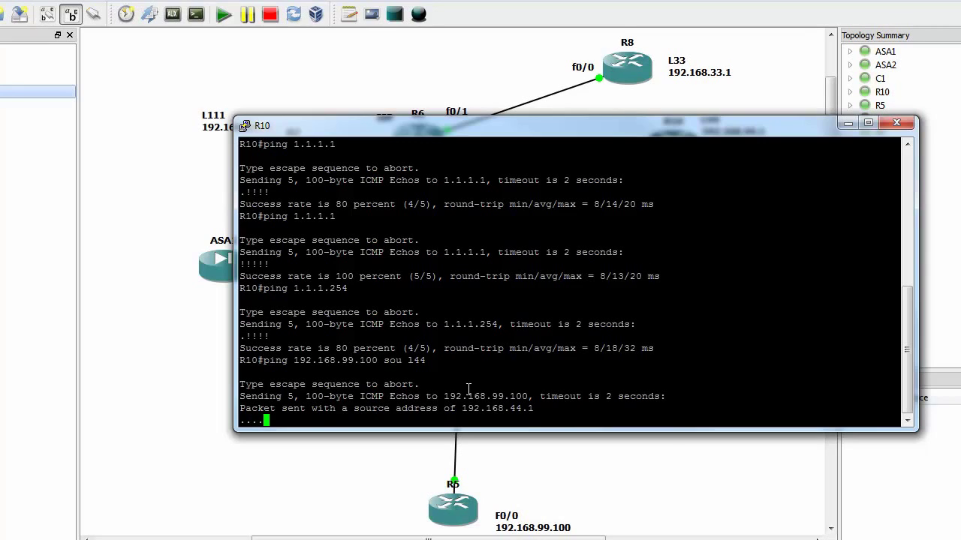
{"action": "left_click_drag", "start_coordinate": [266, 337], "coordinate": [426, 332]}
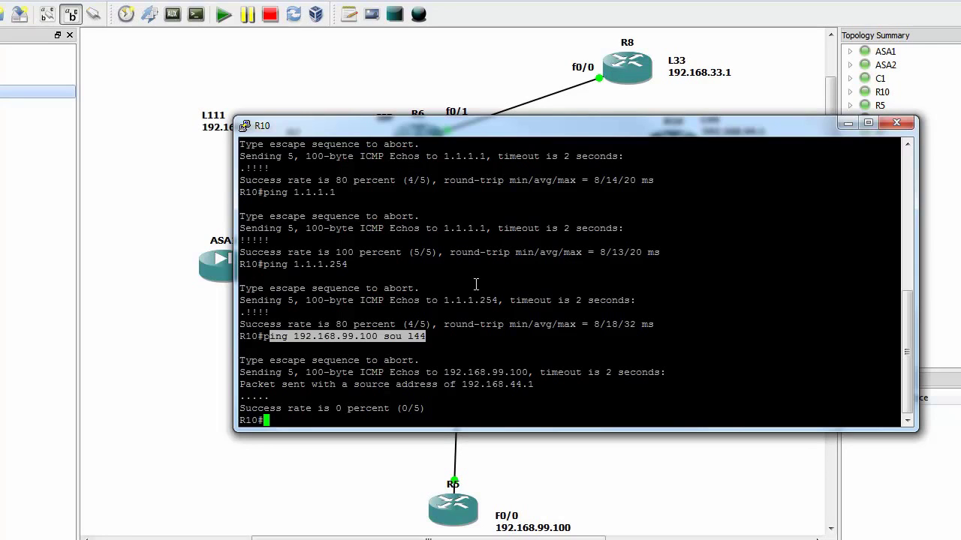
{"action": "key", "text": "super+Down"}
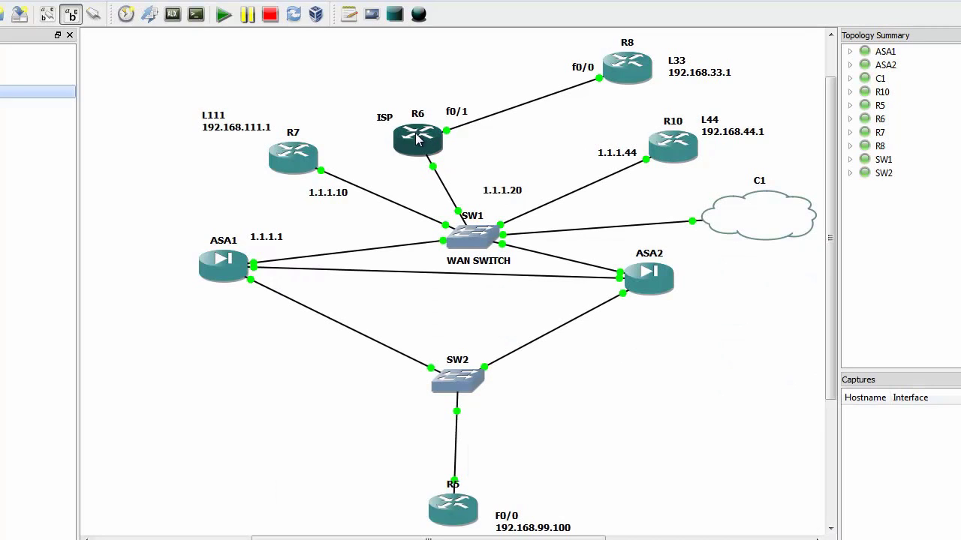
- Bring the R10 console back to the front and move it up and left
{"action": "mouse_move", "coordinate": [410, 147]}
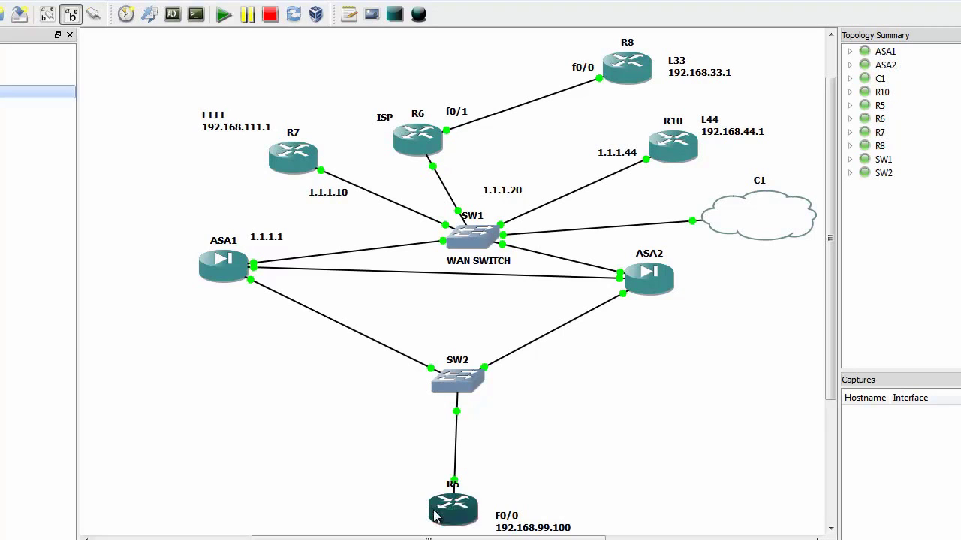
{"action": "key", "text": "alt+Tab"}
{"action": "left_click_drag", "start_coordinate": [660, 262], "coordinate": [549, 161]}
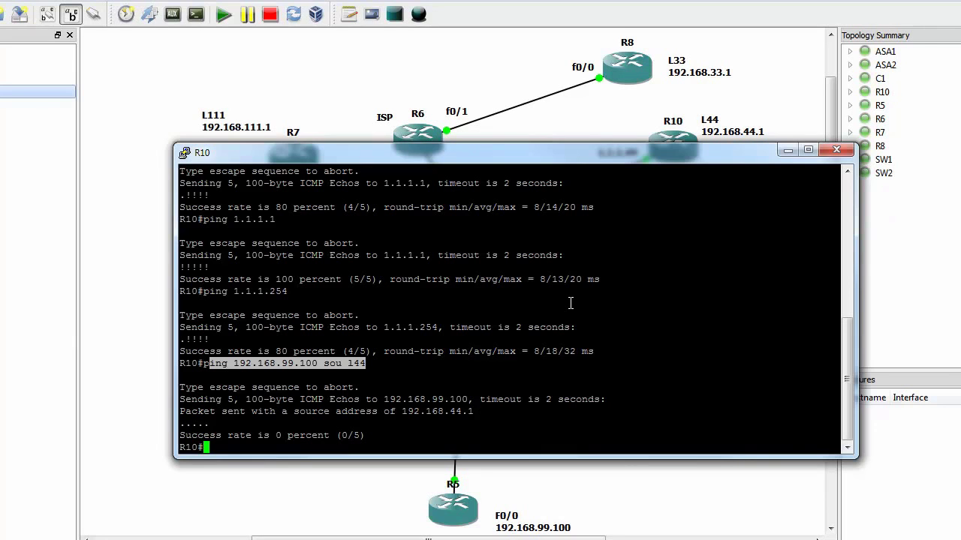
- Copy the crypto keyring lines from Notepad and enter conf t on R10
{"action": "key", "text": "alt+Tab"}
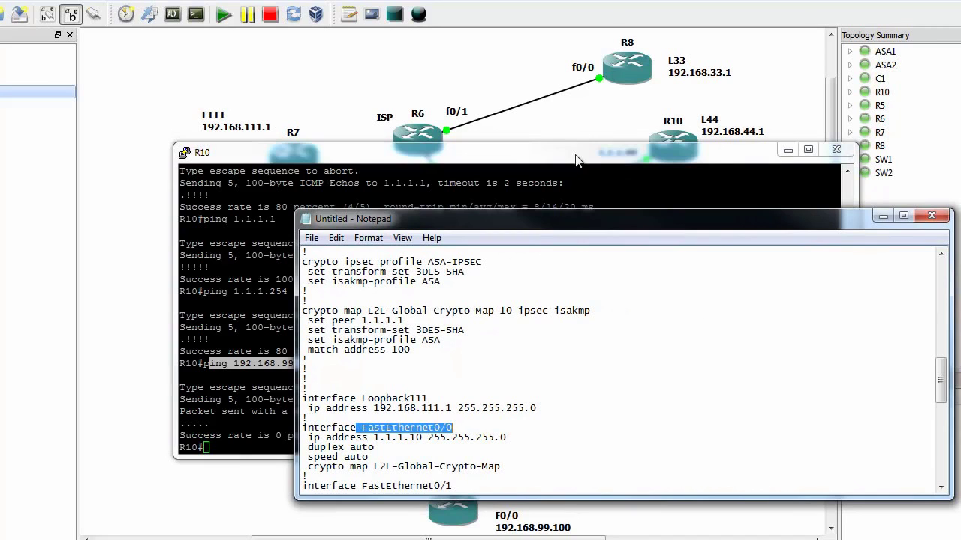
{"action": "left_click", "coordinate": [568, 350]}
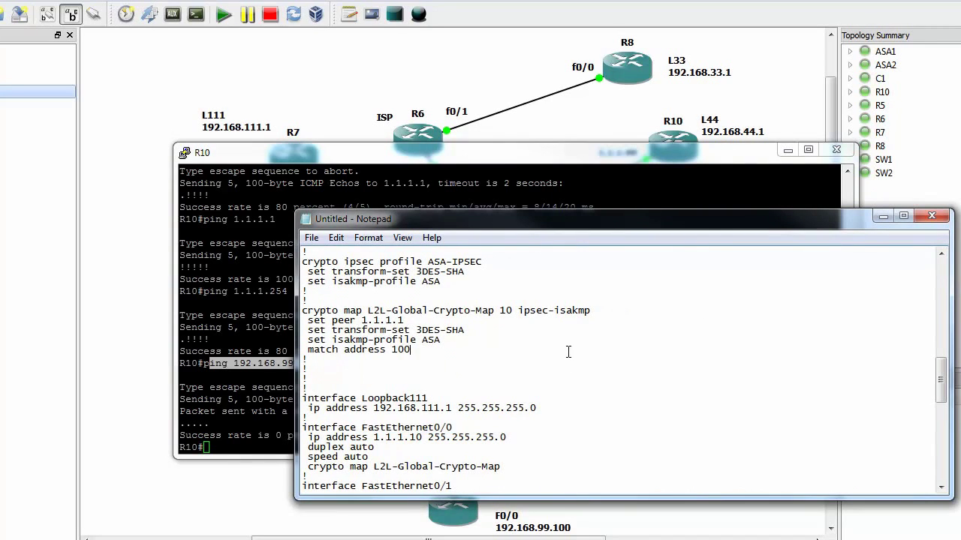
{"action": "scroll", "coordinate": [568, 385], "scroll_direction": "up", "scroll_amount": 10}
{"action": "scroll", "coordinate": [568, 386], "scroll_direction": "down", "scroll_amount": 5}
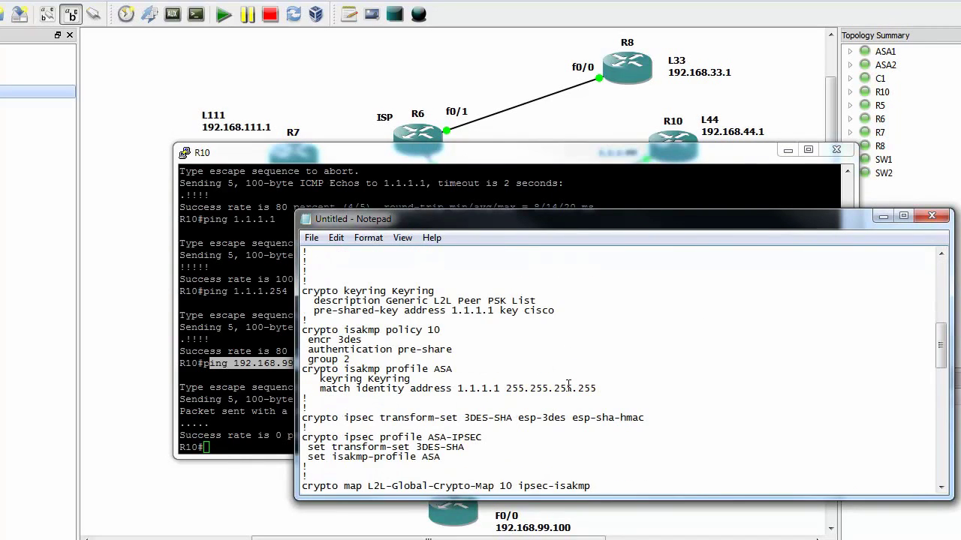
{"action": "left_click_drag", "start_coordinate": [303, 291], "coordinate": [559, 310]}
{"action": "key", "text": "ctrl+c"}
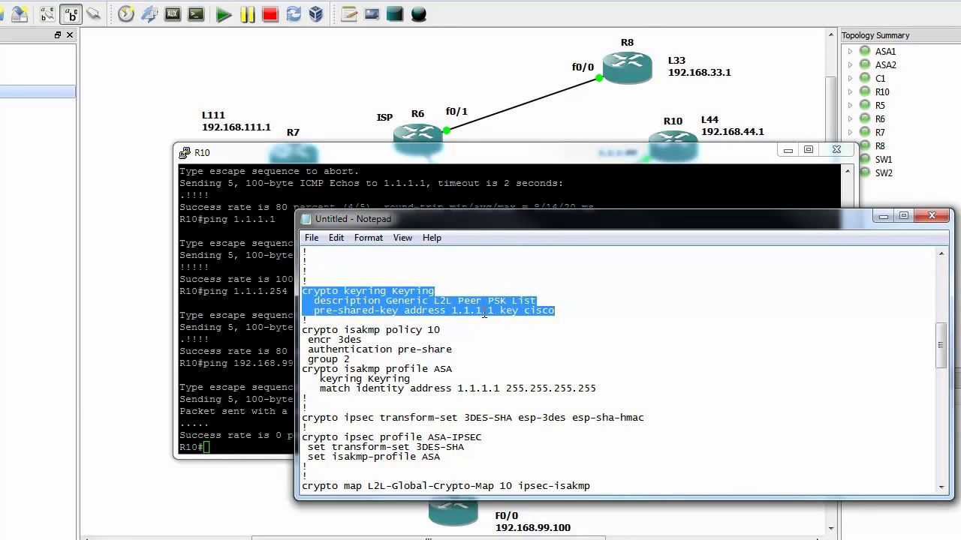
{"action": "left_click", "coordinate": [271, 343]}
{"action": "type", "text": "conf t"}
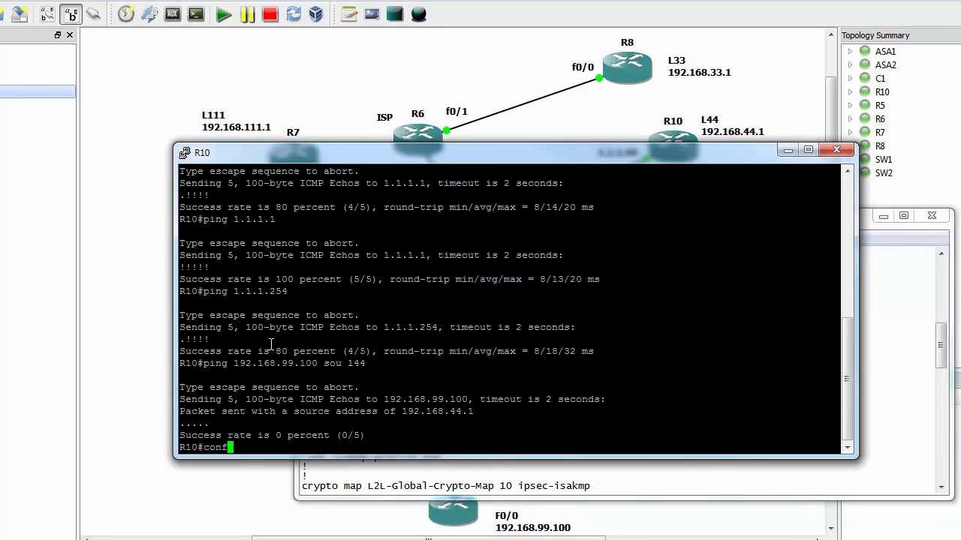
{"action": "key", "text": "Return"}
- Remove the Loopback111 interface block from the Notepad config
{"action": "key", "text": "alt+Tab"}
{"action": "left_click", "coordinate": [560, 313]}
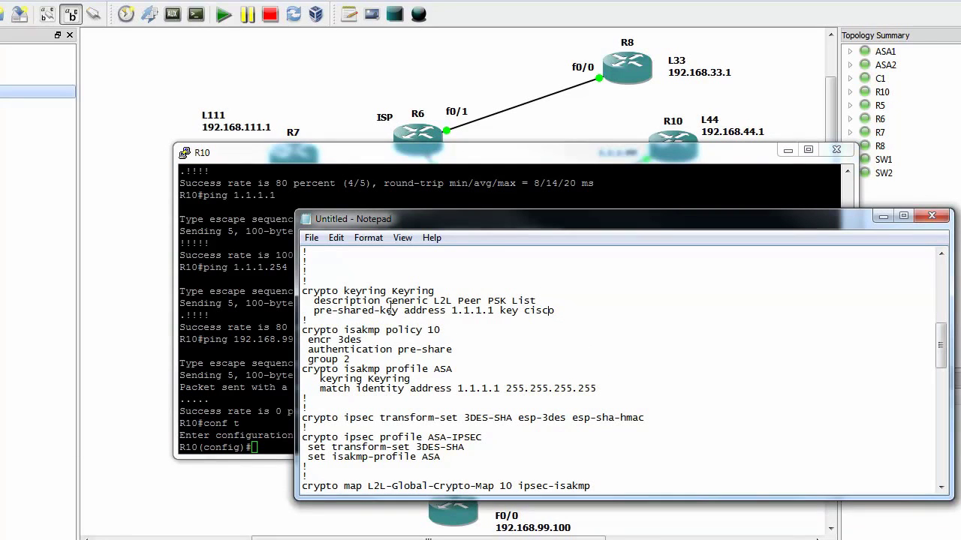
{"action": "left_click_drag", "start_coordinate": [351, 274], "coordinate": [217, 177]}
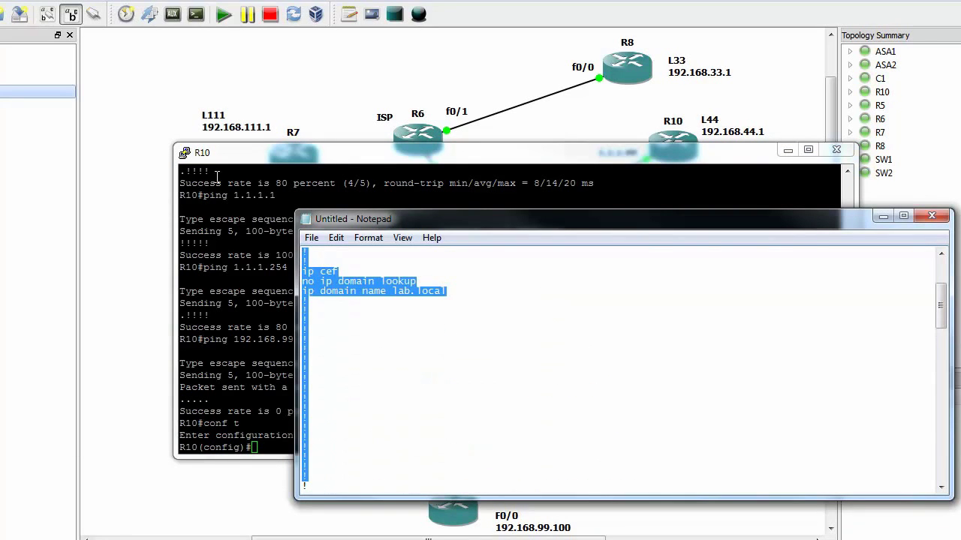
{"action": "key", "text": "Left"}
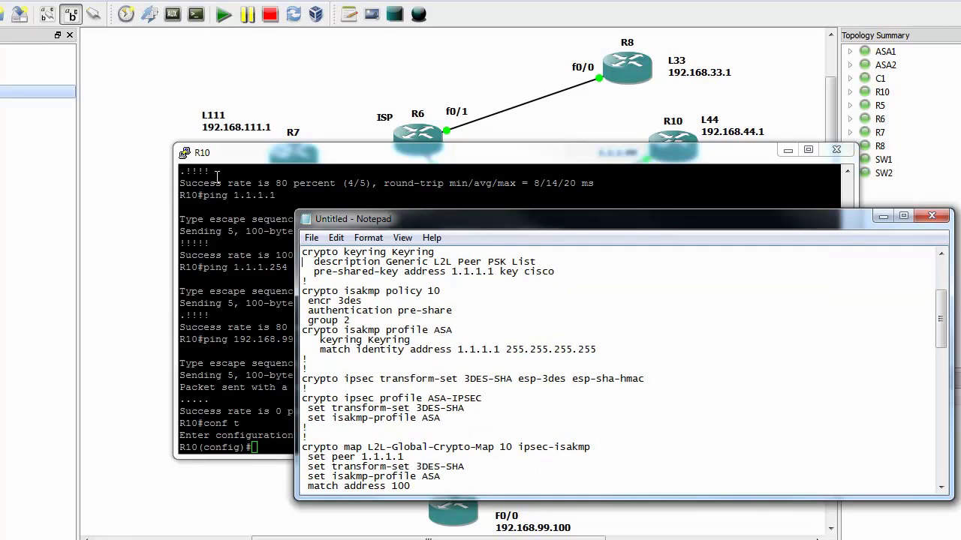
{"action": "key", "text": "shift+Down"}
{"action": "key", "text": "shift+Down"}
{"action": "key", "text": "shift+Down"}
{"action": "key", "text": "shift+Down"}
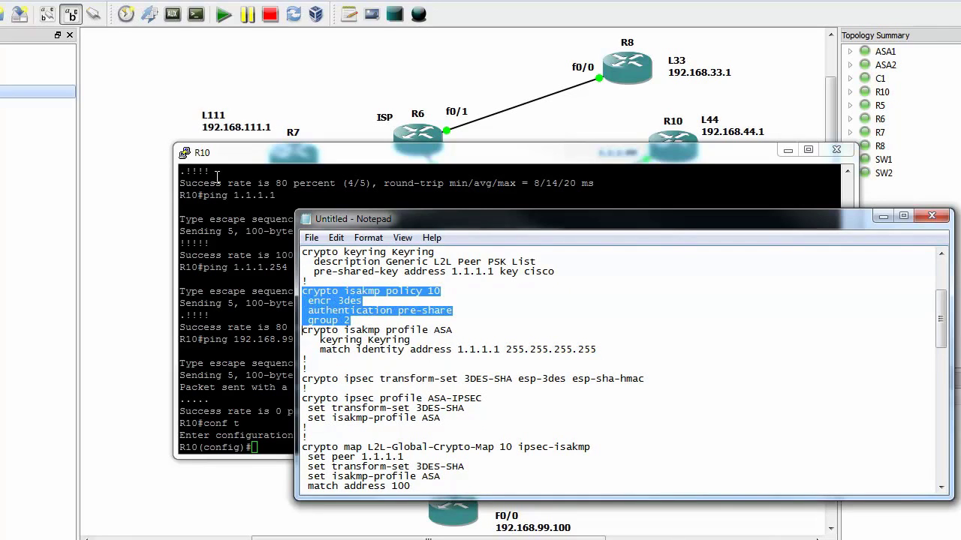
{"action": "key", "text": "Down"}
{"action": "key", "text": "shift+Down"}
{"action": "key", "text": "shift+Down"}
{"action": "key", "text": "shift+Down"}
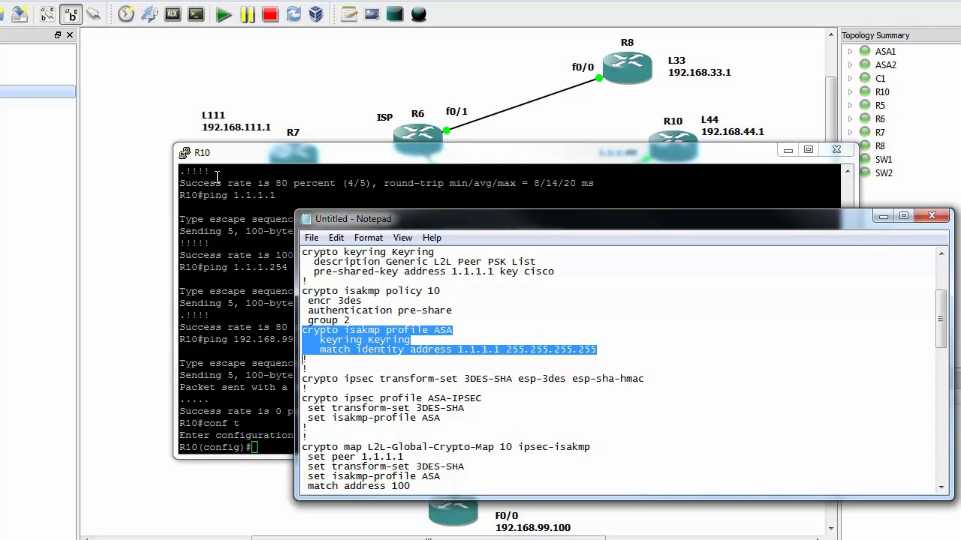
{"action": "key", "text": "Down"}
{"action": "key", "text": "Down"}
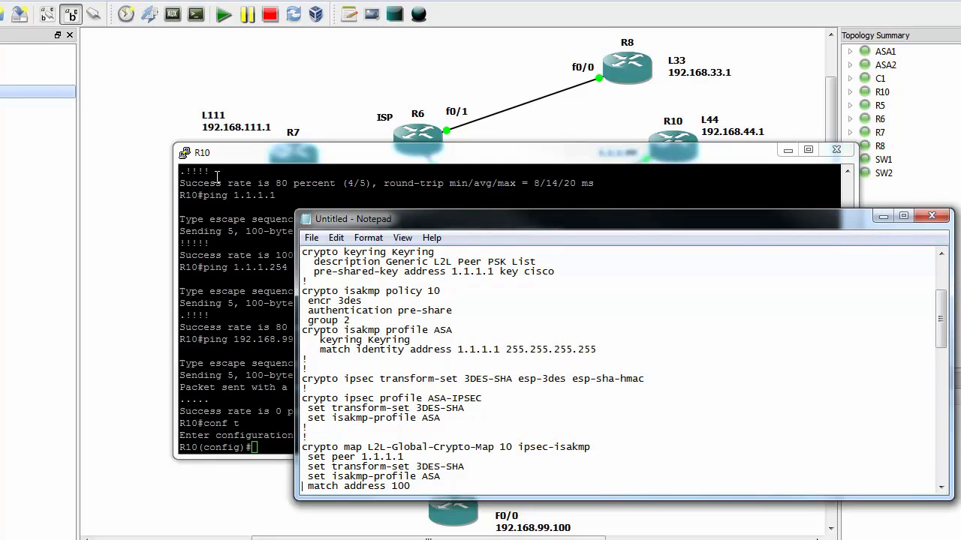
{"action": "key", "text": "Down"}
{"action": "key", "text": "Down"}
{"action": "key", "text": "Down"}
{"action": "key", "text": "Down"}
{"action": "key", "text": "Down"}
{"action": "key", "text": "Down"}
{"action": "key", "text": "Down"}
{"action": "key", "text": "Down"}
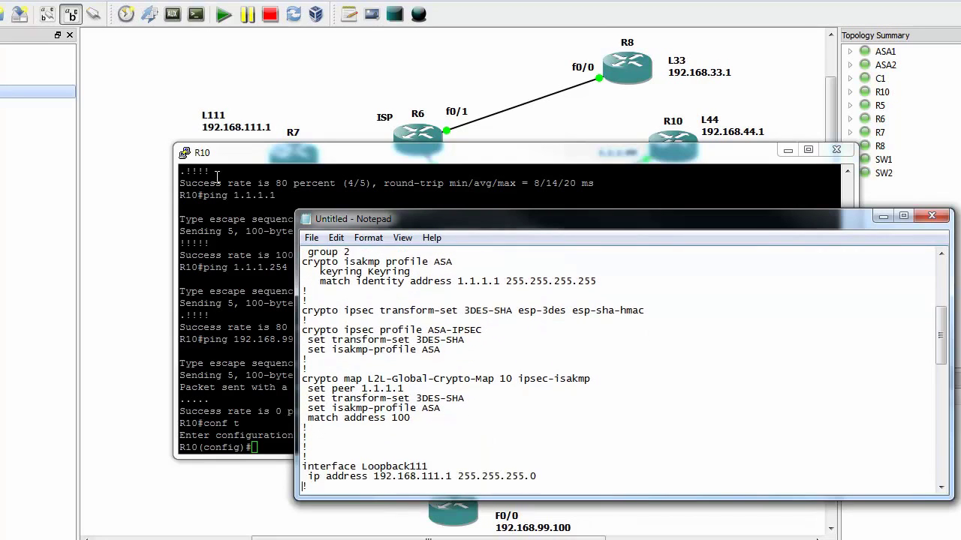
{"action": "key", "text": "shift+Down"}
{"action": "key", "text": "shift+Down"}
{"action": "key", "text": "shift+Down"}
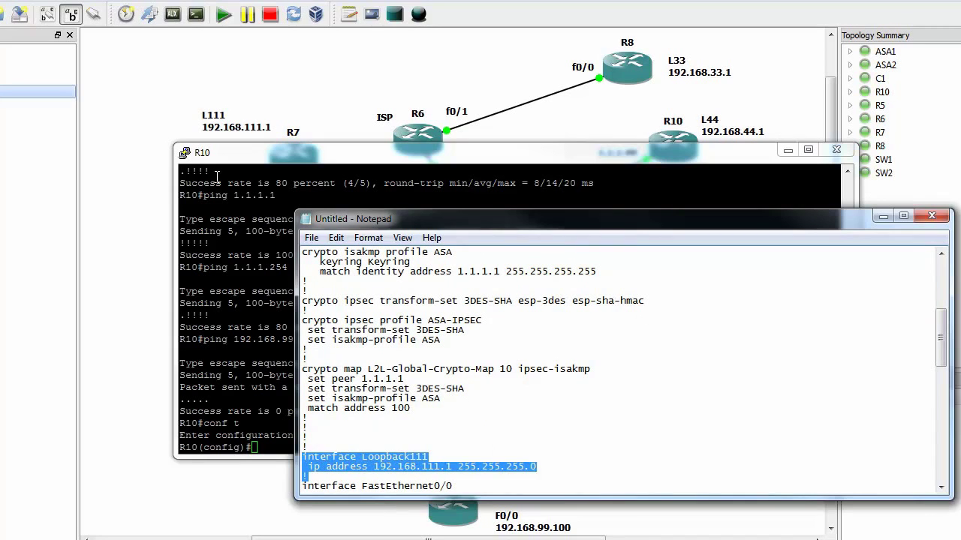
{"action": "key", "text": "ctrl+x"}
- Delete FastEthernet0/0's address, duplex and speed lines, plus the FastEthernet0/1, http and route lines
{"action": "key", "text": "shift+Down"}
{"action": "key", "text": "shift+Down"}
{"action": "key", "text": "shift+Down"}
{"action": "key", "text": "shift+Down"}
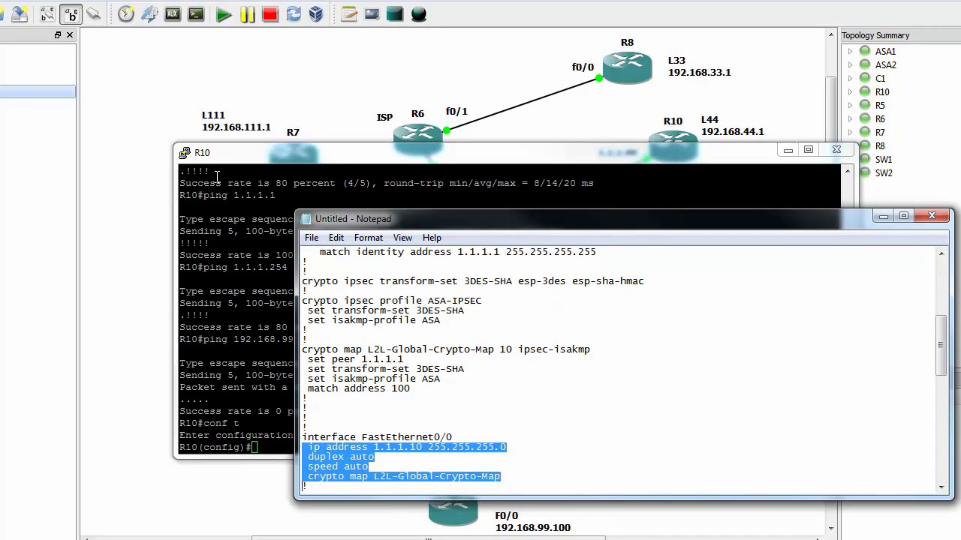
{"action": "key", "text": "shift+Down"}
{"action": "key", "text": "shift+Up"}
{"action": "key", "text": "shift+Up"}
{"action": "key", "text": "Delete"}
{"action": "key", "text": "shift+End"}
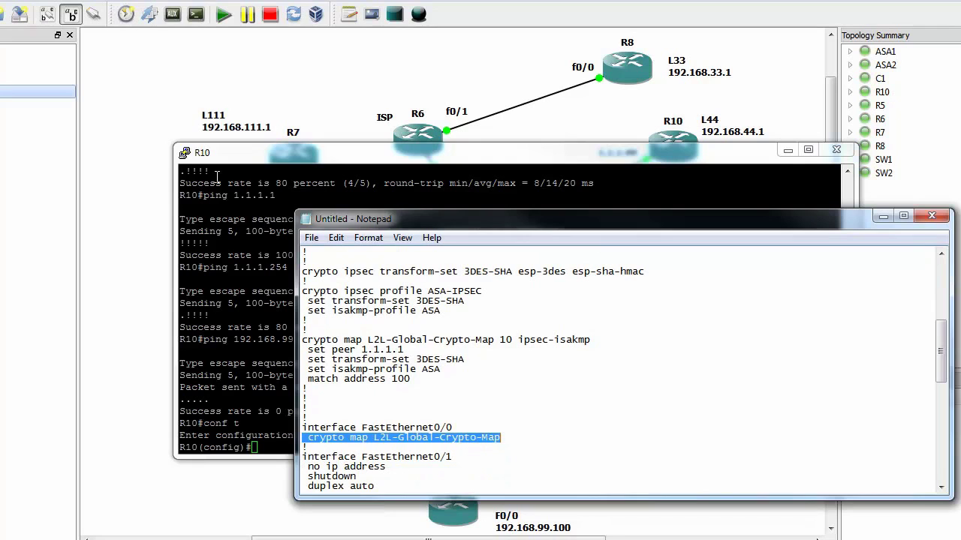
{"action": "key", "text": "Down"}
{"action": "key", "text": "Down"}
{"action": "key", "text": "shift+Down"}
{"action": "key", "text": "shift+Down"}
{"action": "key", "text": "shift+Down"}
{"action": "key", "text": "shift+Down"}
{"action": "key", "text": "shift+Down"}
{"action": "key", "text": "shift+Down"}
{"action": "key", "text": "shift+Down"}
{"action": "key", "text": "shift+Down"}
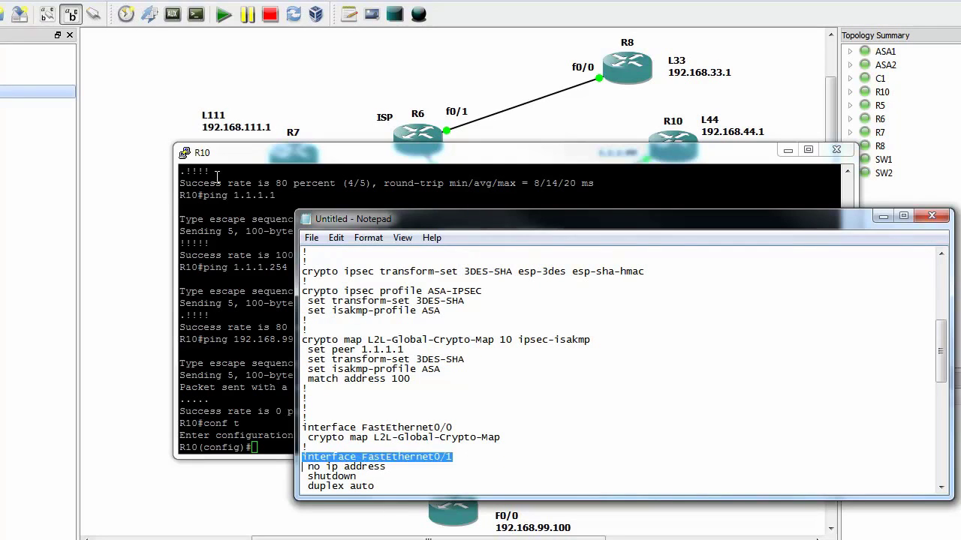
{"action": "key", "text": "shift+Down"}
{"action": "key", "text": "shift+Down"}
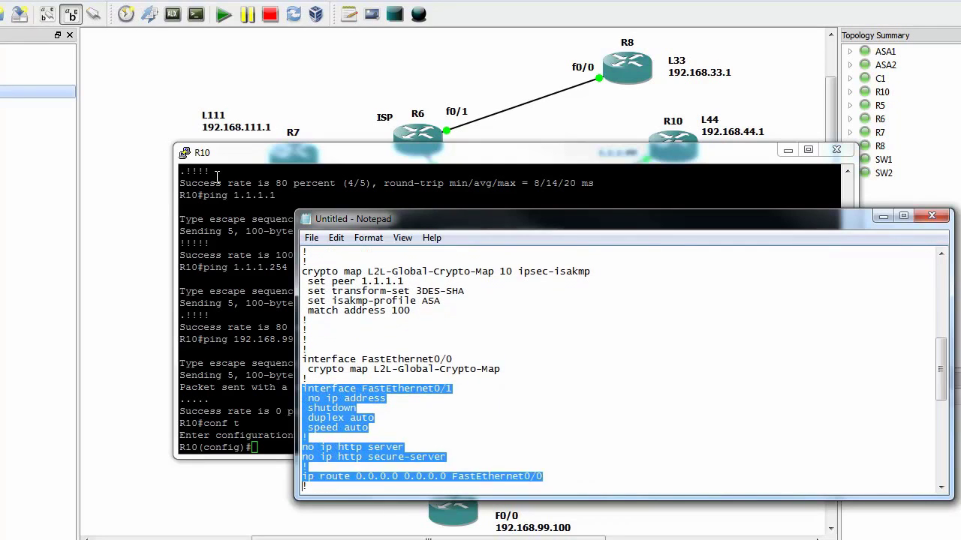
{"action": "key", "text": "Delete"}
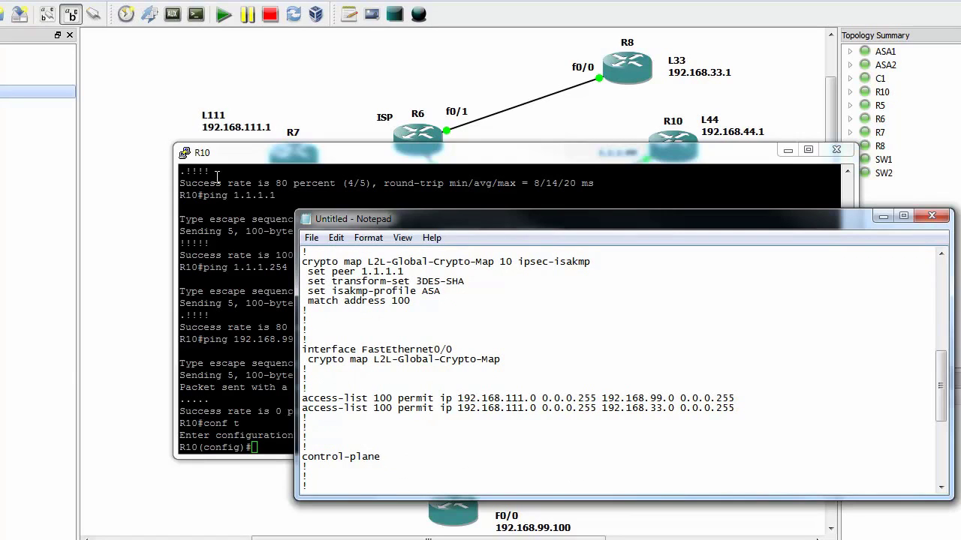
{"action": "key", "text": "Delete"}
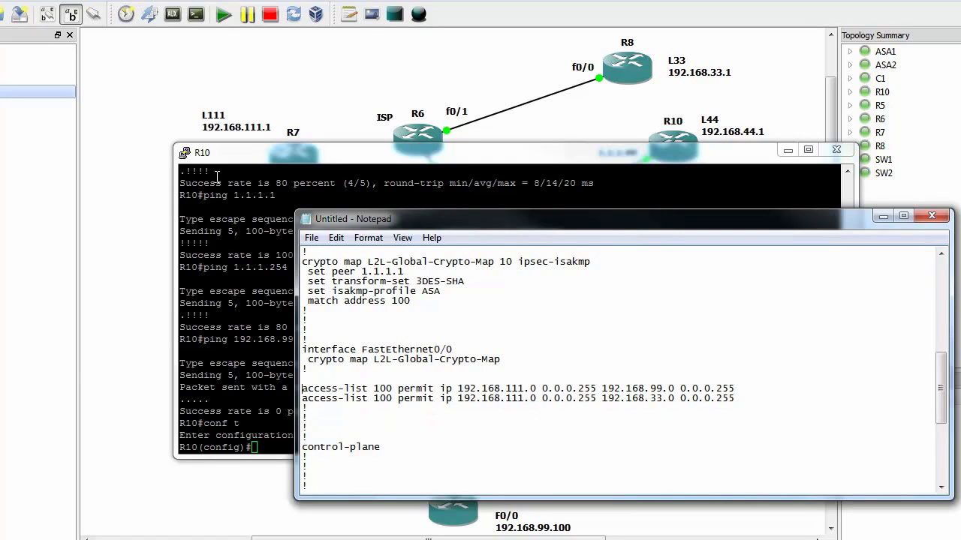
- Delete the 192.168.33.0 access-list line, keeping the 192.168.111.0 to 192.168.99.0 entry
{"action": "key", "text": "shift+Down"}
{"action": "key", "text": "Delete"}
{"action": "key", "text": "ctrl+z"}
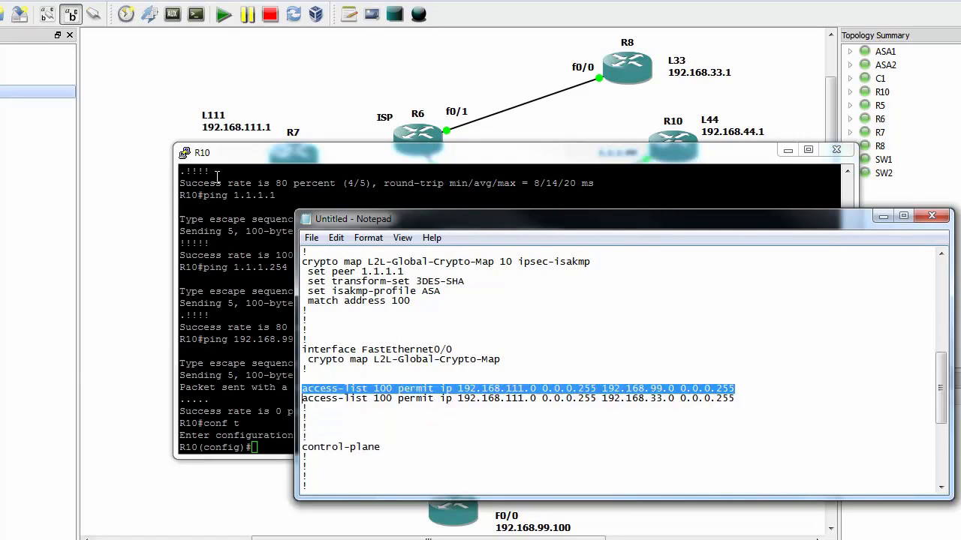
{"action": "key", "text": "Down"}
{"action": "key", "text": "shift+Up"}
{"action": "key", "text": "Delete"}
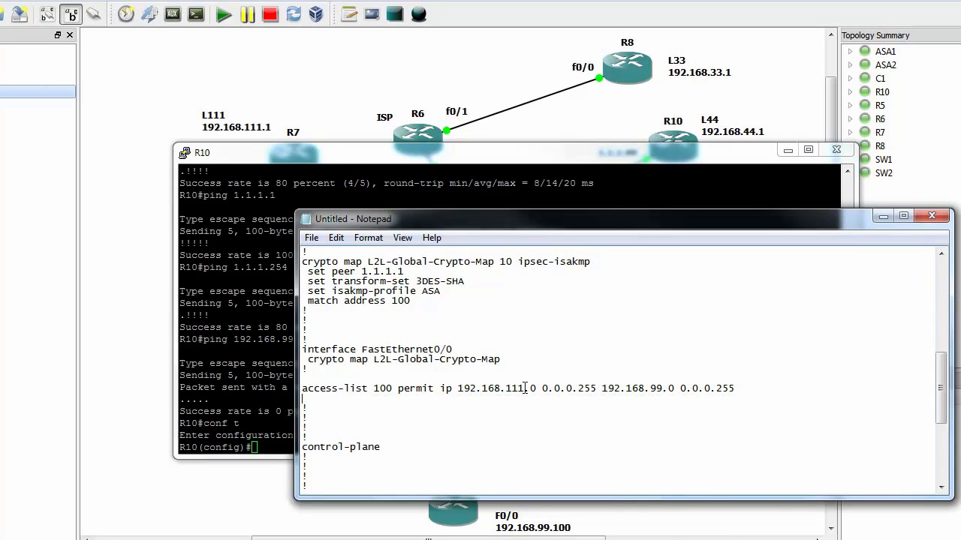
- Change the ACL source to 192.168.44.0, delete leftover header and trailing lines, and select the block
{"action": "key", "text": "BackSpace"}
{"action": "key", "text": "BackSpace"}
{"action": "key", "text": "BackSpace"}
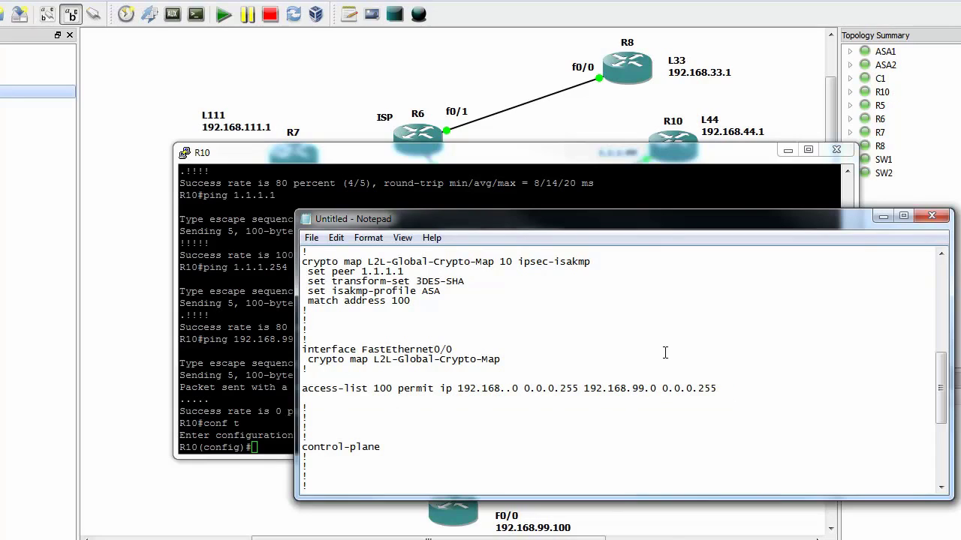
{"action": "type", "text": "44"}
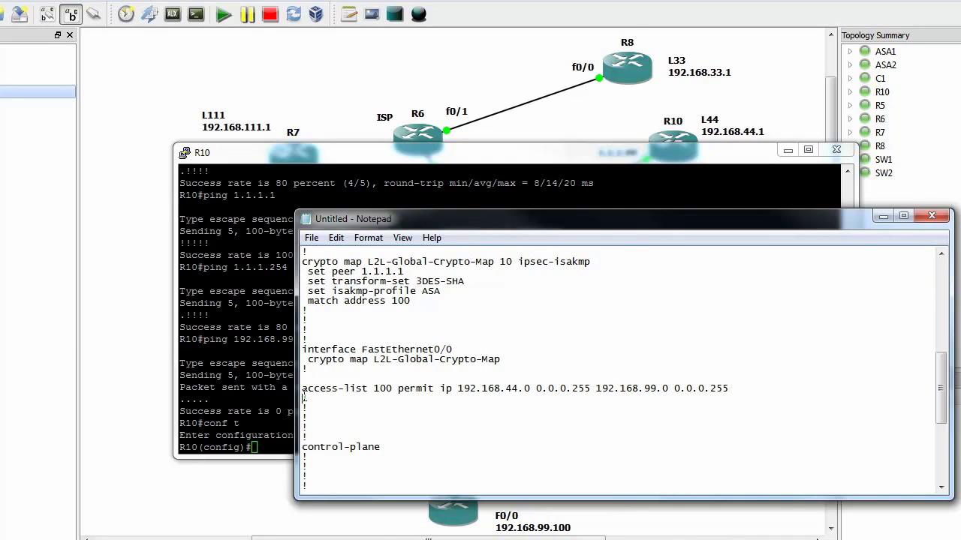
{"action": "left_click_drag", "start_coordinate": [303, 399], "coordinate": [381, 539]}
{"action": "scroll", "coordinate": [504, 537], "scroll_direction": "up", "scroll_amount": 10}
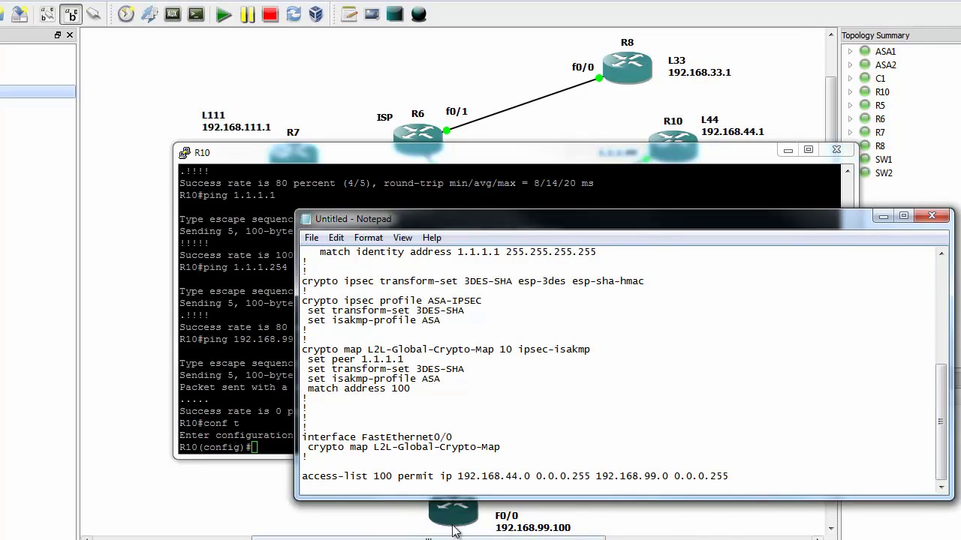
{"action": "scroll", "coordinate": [335, 428], "scroll_direction": "up", "scroll_amount": 7}
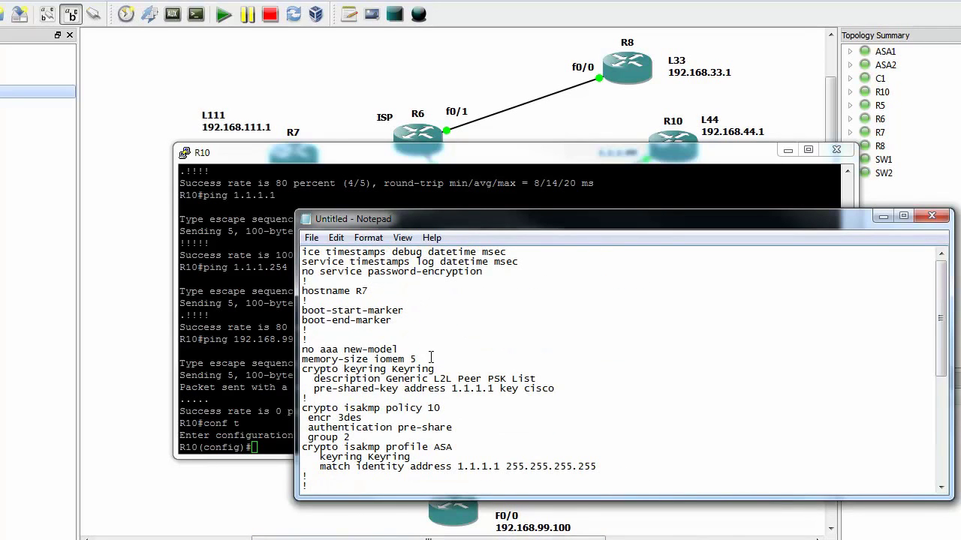
{"action": "left_click_drag", "start_coordinate": [432, 358], "coordinate": [250, 232]}
{"action": "key", "text": "Delete"}
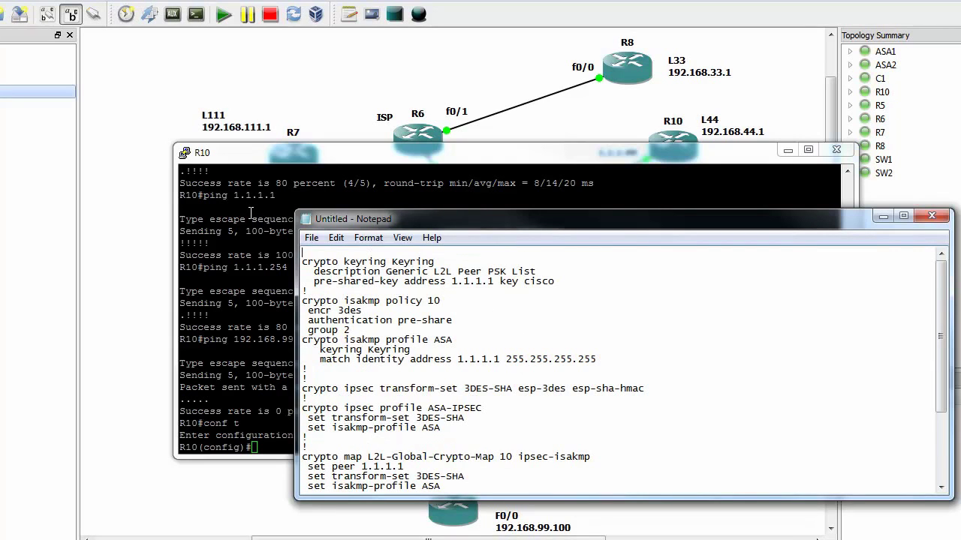
{"action": "left_click_drag", "start_coordinate": [328, 253], "coordinate": [787, 473]}
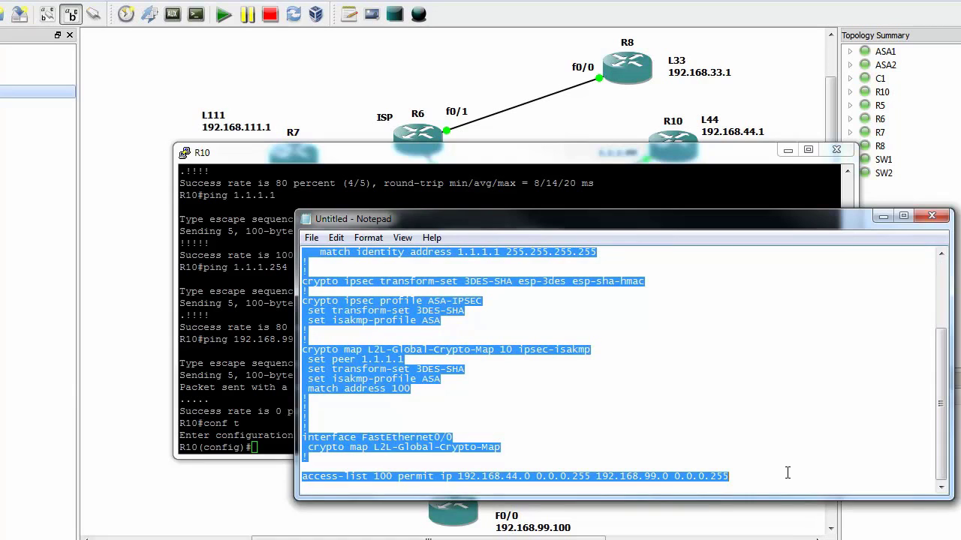
{"action": "left_click", "coordinate": [242, 321]}
- Paste the crypto configuration into R10 and exit configuration mode
{"action": "right_click", "coordinate": [282, 321]}
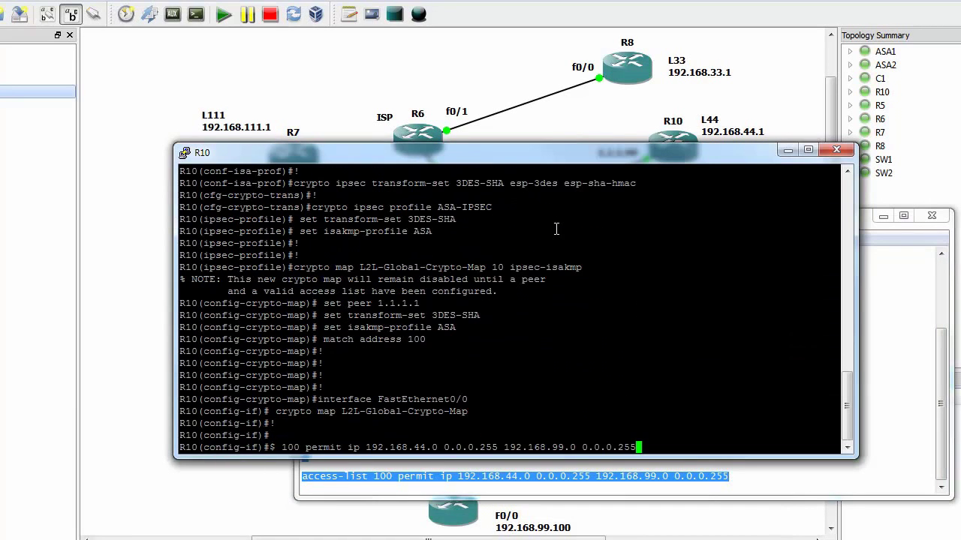
{"action": "key", "text": "Return"}
{"action": "key", "text": "Return"}
{"action": "key", "text": "Return"}
{"action": "key", "text": "Return"}
{"action": "key", "text": "Return"}
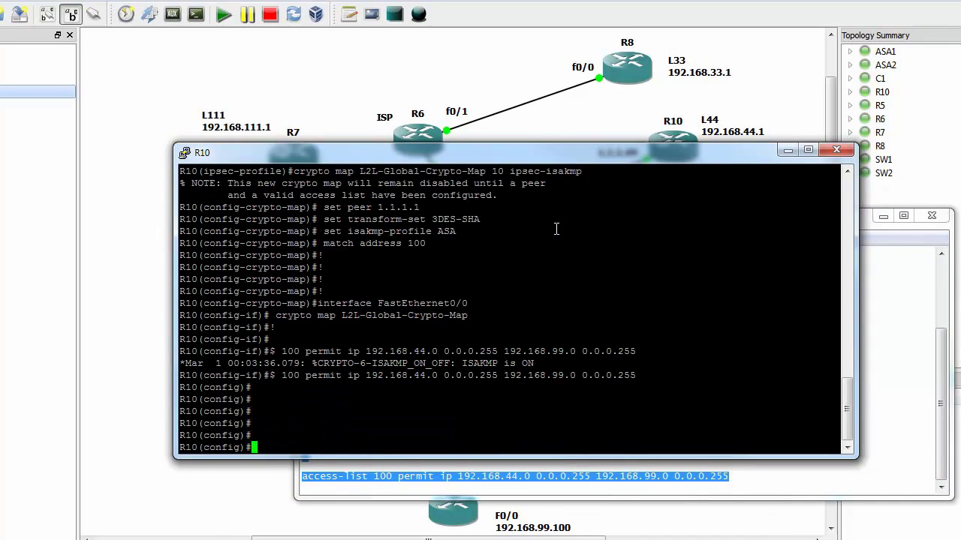
{"action": "key", "text": "ctrl+z"}
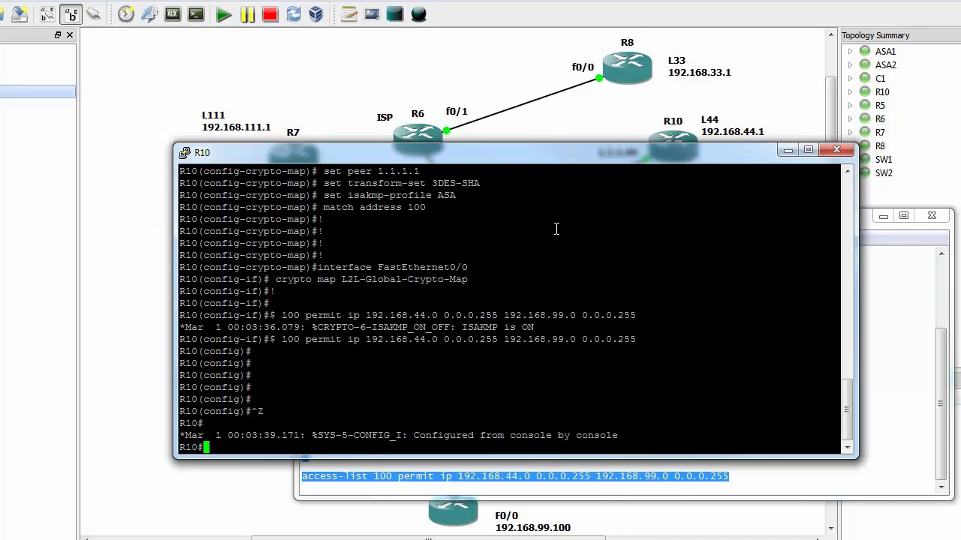
{"action": "left_click_drag", "start_coordinate": [327, 322], "coordinate": [534, 328]}
{"action": "left_click", "coordinate": [533, 327]}
- Enable debug crypto isakmp and enter a ping to 192.168.99.100 sourced from L44
{"action": "type", "text": "debug cry"}
{"action": "key", "text": "Tab"}
{"action": "type", "text": "is"}
{"action": "key", "text": "Tab"}
{"action": "key", "text": "Return"}
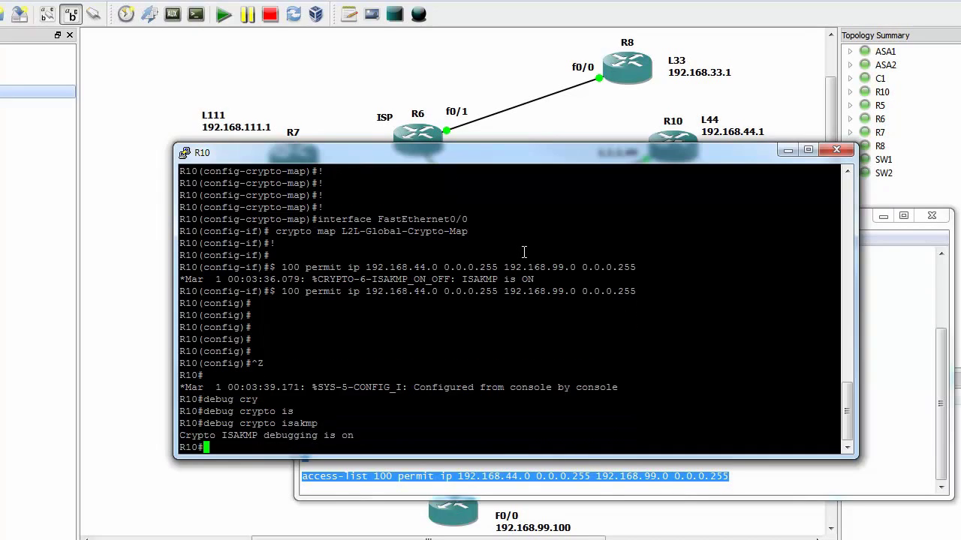
{"action": "key", "text": "Return"}
{"action": "key", "text": "Return"}
{"action": "key", "text": "Return"}
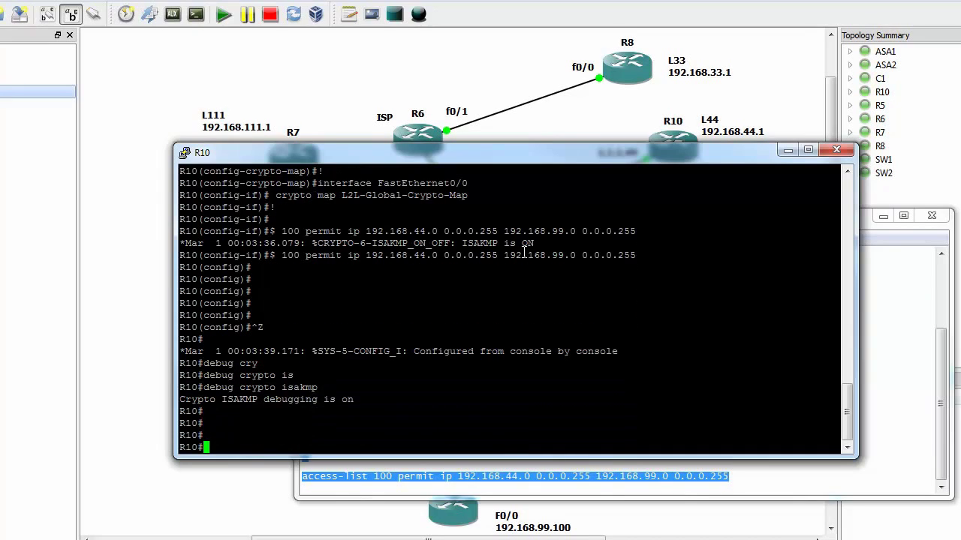
{"action": "type", "text": "ping 192.168.99.100 sou l44"}
- Run the L44-sourced ping to 192.168.99.100, note the ISAKMP rejection, then run undebug all
{"action": "key", "text": "Return"}
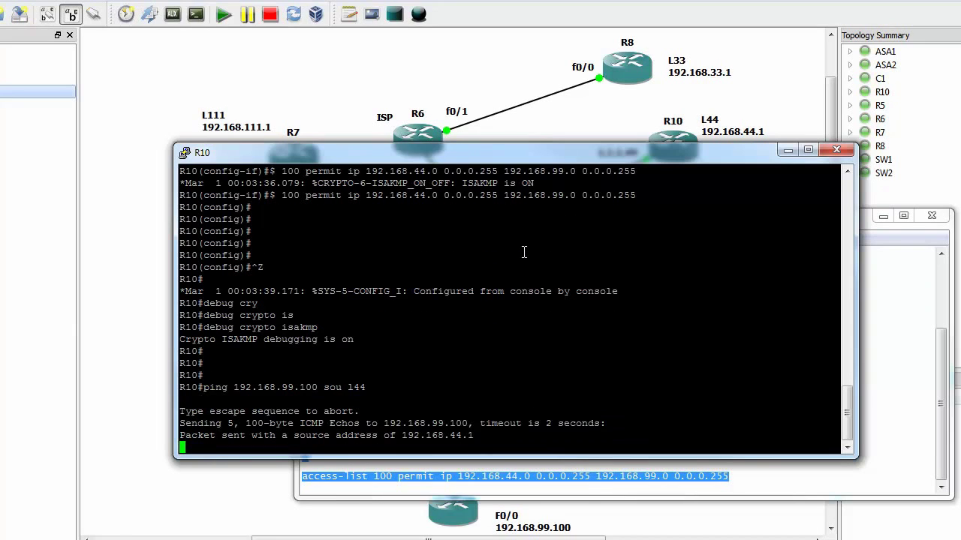
{"action": "left_click_drag", "start_coordinate": [312, 219], "coordinate": [352, 231]}
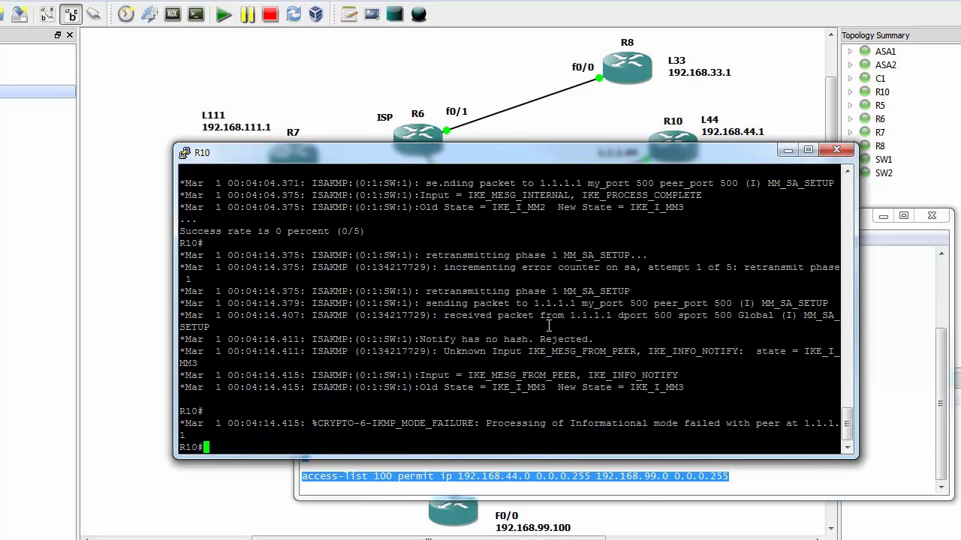
{"action": "type", "text": "unde all"}
{"action": "key", "text": "Return"}
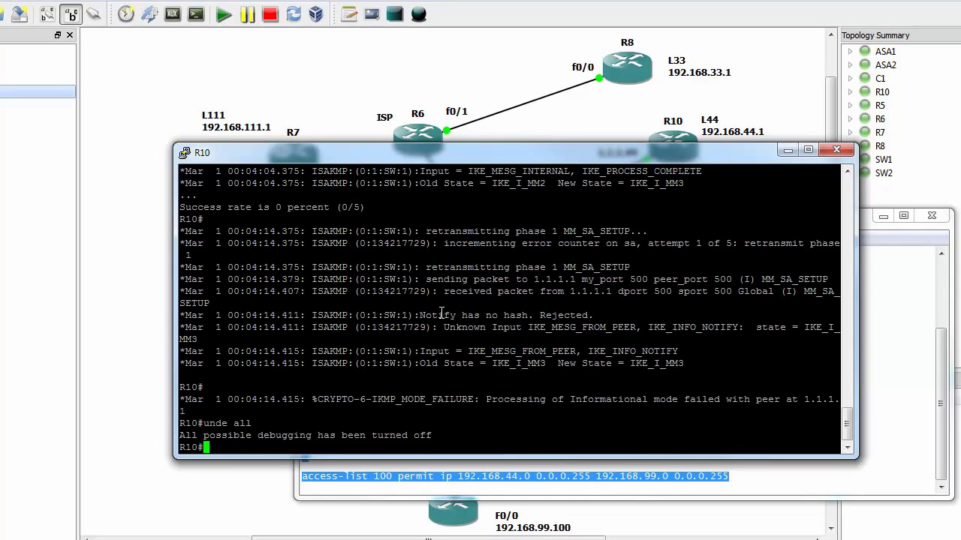
{"action": "left_click_drag", "start_coordinate": [538, 318], "coordinate": [586, 318]}
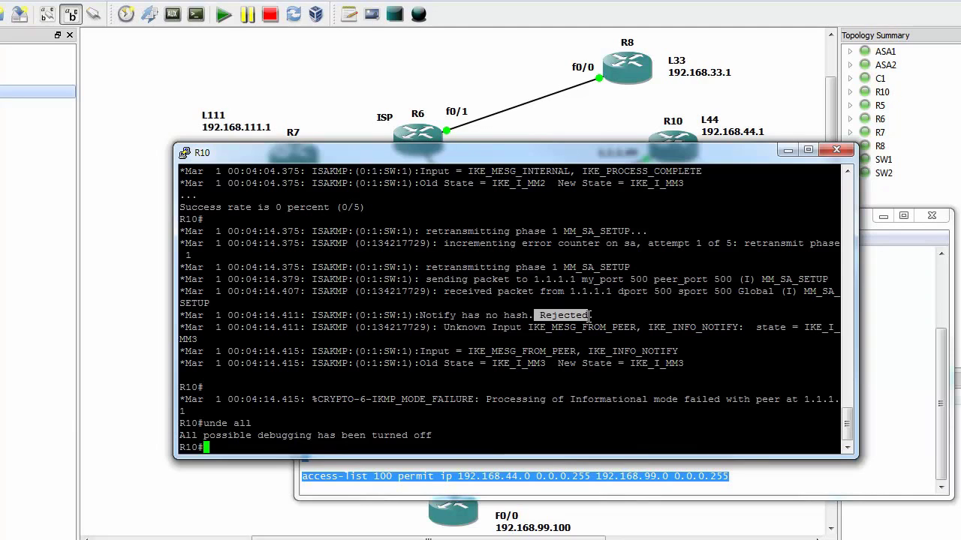
{"action": "left_click", "coordinate": [893, 259]}
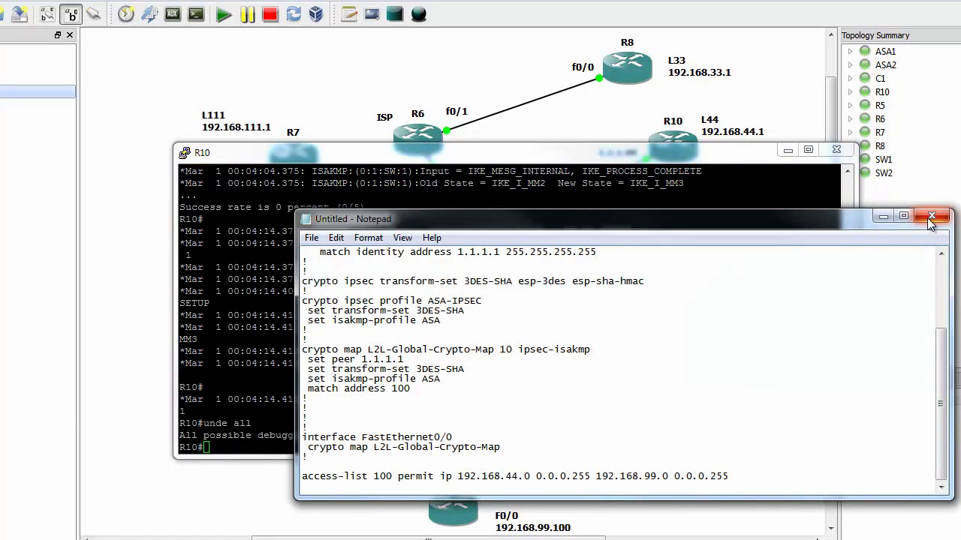
- Leave Notepad and open ASDM's Configuration > Site-to-Site VPN settings
{"action": "left_click", "coordinate": [882, 217]}
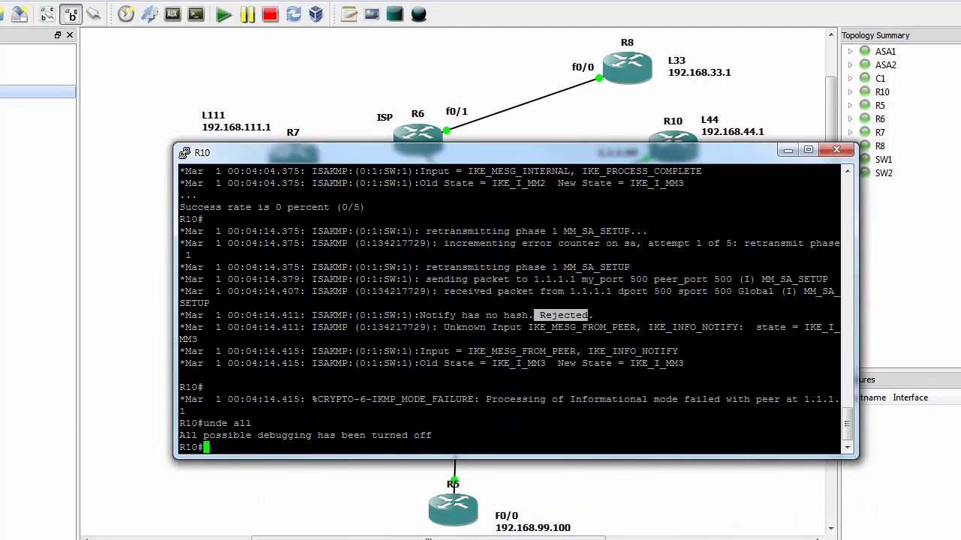
{"action": "key", "text": "alt+Tab"}
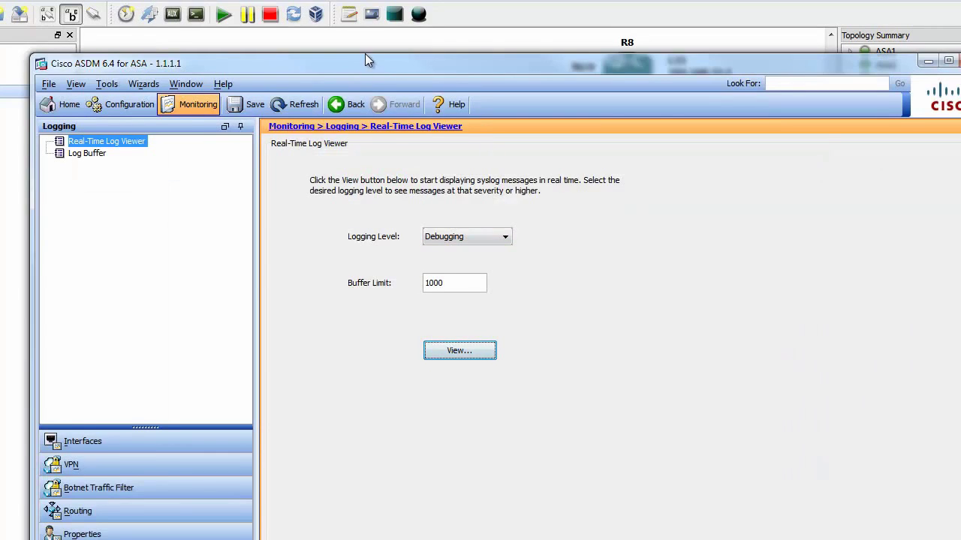
{"action": "left_click_drag", "start_coordinate": [365, 53], "coordinate": [361, 14]}
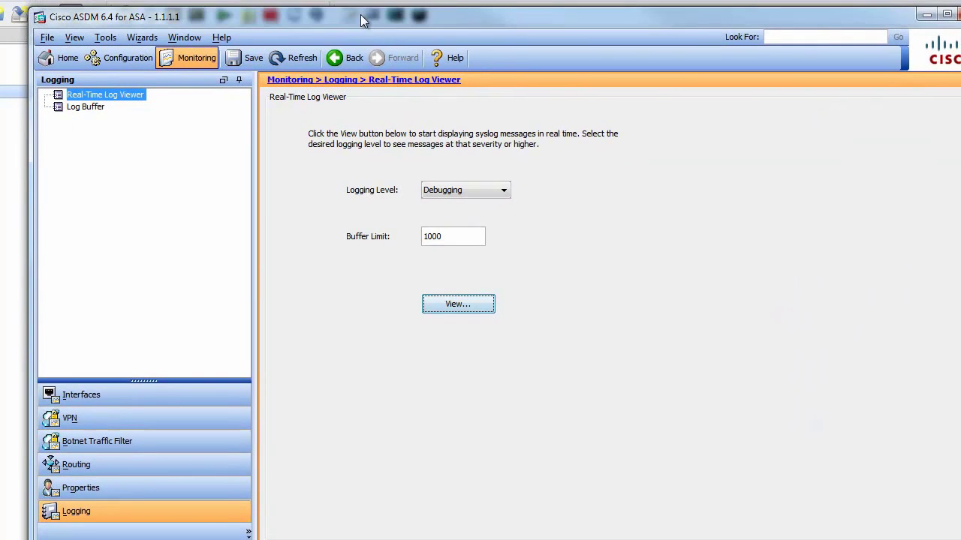
{"action": "left_click", "coordinate": [112, 54]}
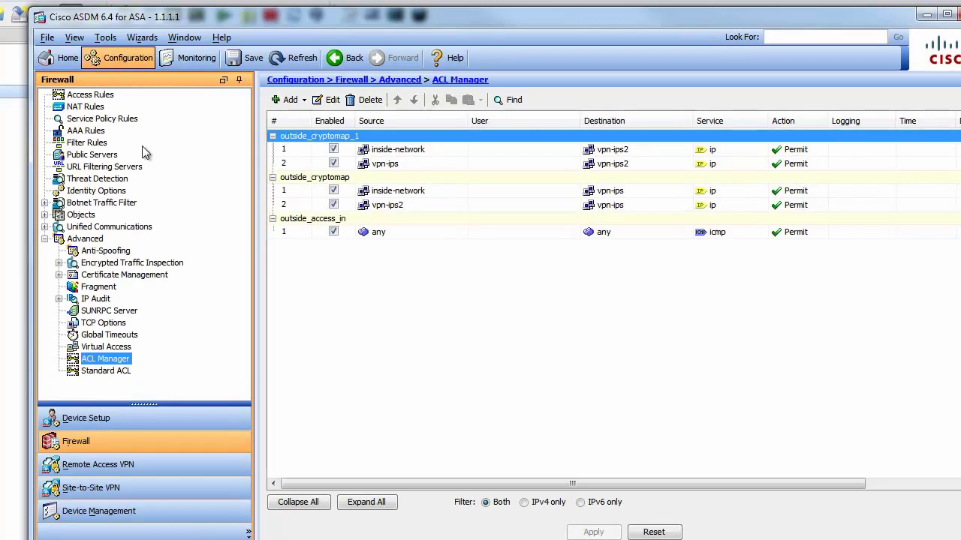
{"action": "left_click", "coordinate": [121, 490]}
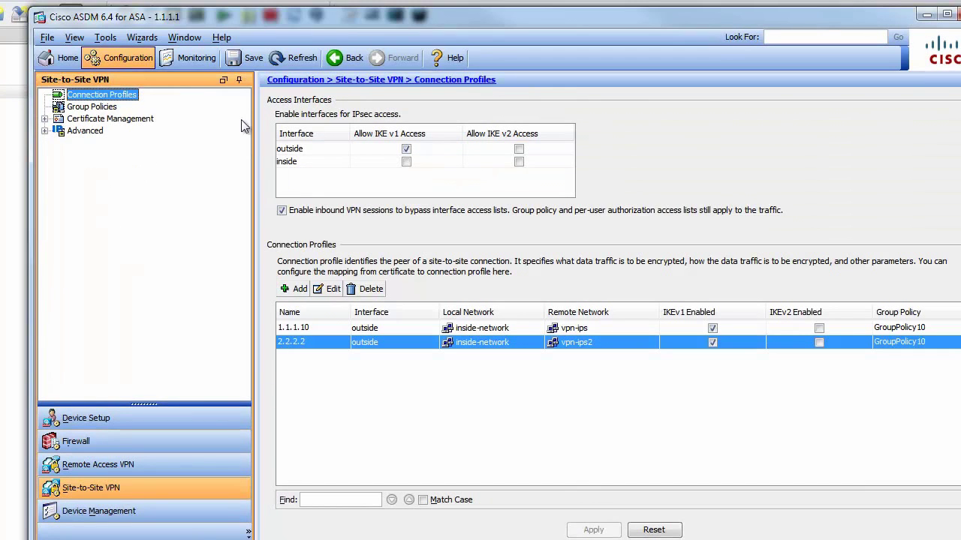
- Check the group policies, abandon a new internal policy, and return to Connection Profiles
{"action": "left_click", "coordinate": [85, 111]}
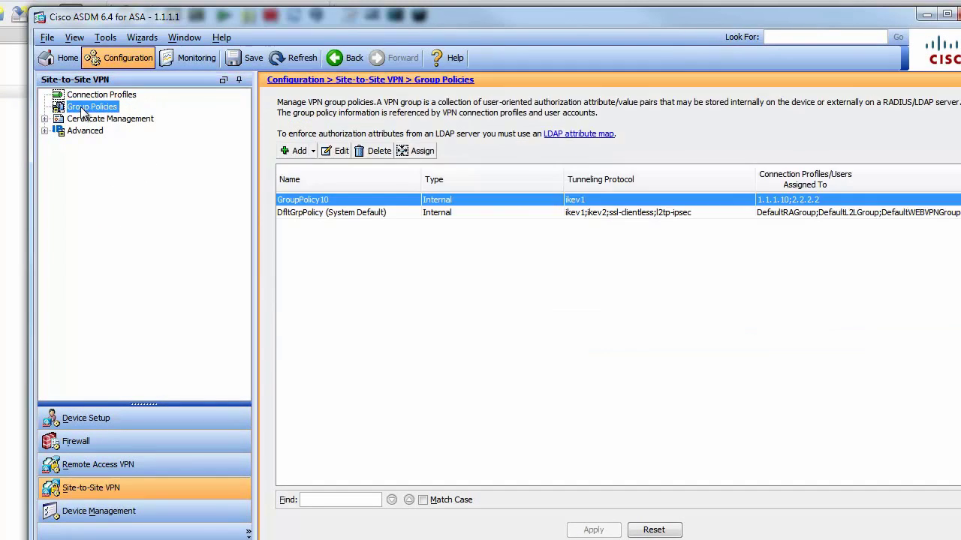
{"action": "left_click", "coordinate": [293, 149]}
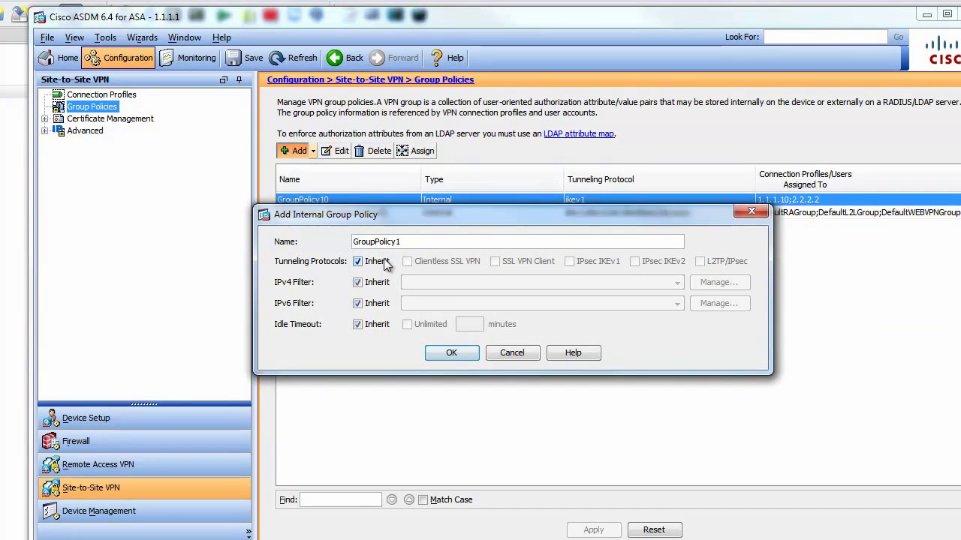
{"action": "left_click", "coordinate": [523, 357]}
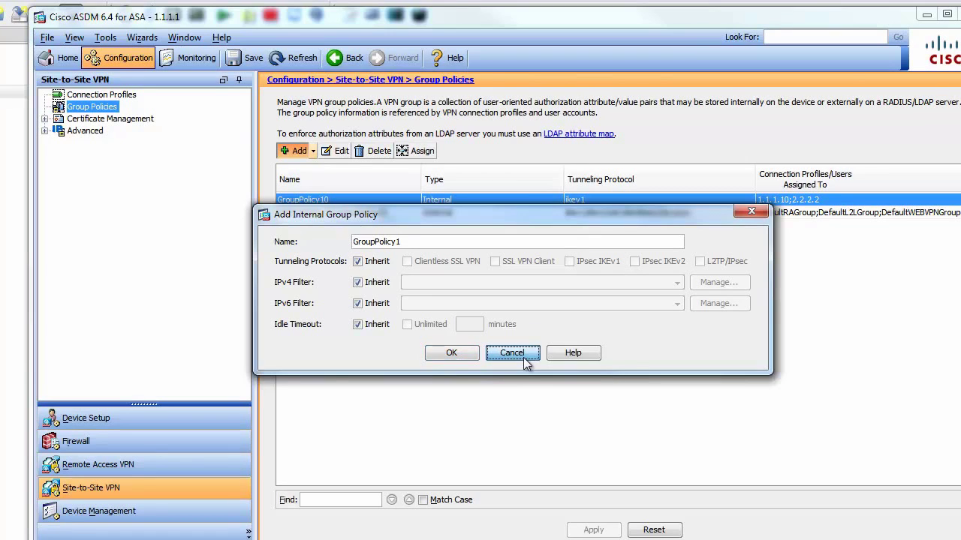
{"action": "left_click", "coordinate": [114, 100]}
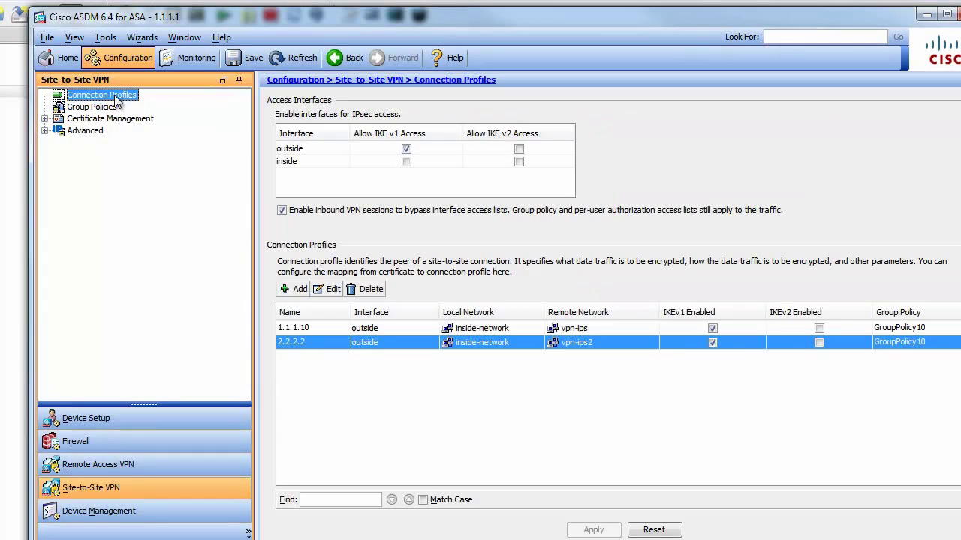
- Apply the pending configuration and dismiss the 'No changes were made' notice
{"action": "left_click", "coordinate": [300, 290]}
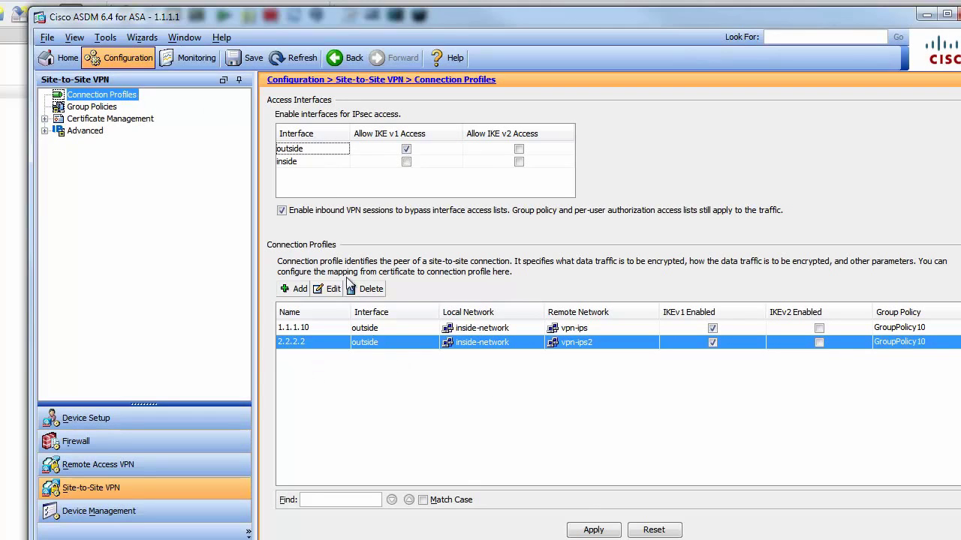
{"action": "left_click", "coordinate": [593, 530]}
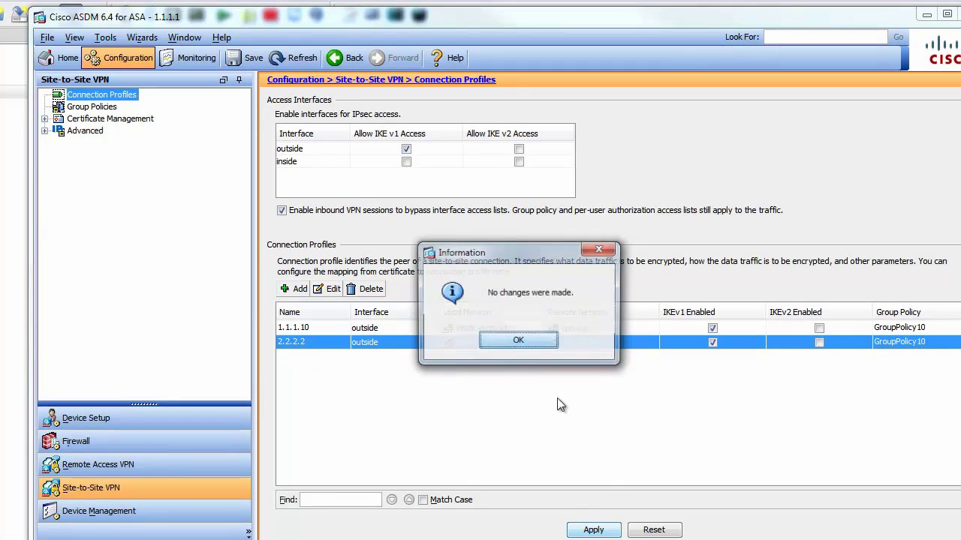
{"action": "left_click", "coordinate": [517, 341]}
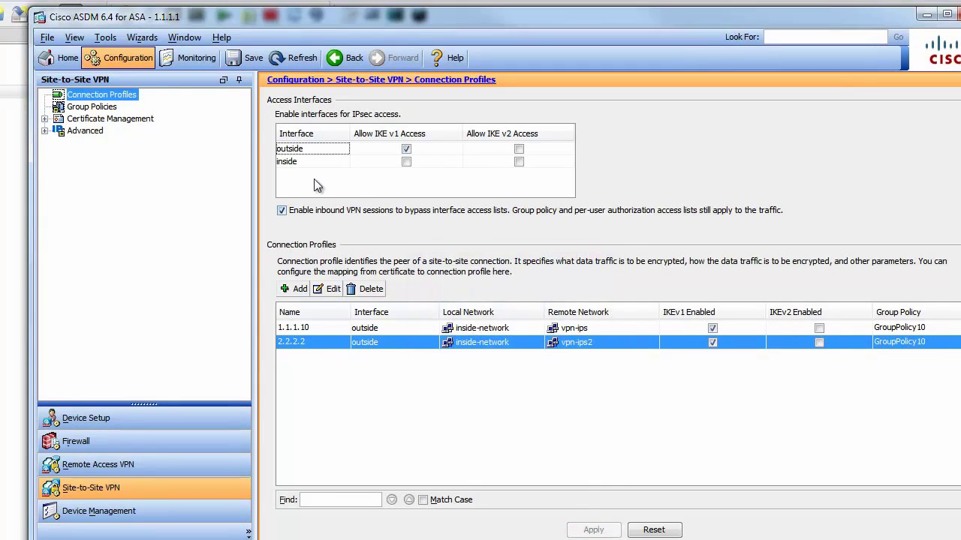
- Start a new IPsec site-to-site connection profile, ready to enter the peer IP address
{"action": "left_click", "coordinate": [284, 289]}
{"action": "left_click_drag", "start_coordinate": [538, 44], "coordinate": [577, 93]}
{"action": "left_click", "coordinate": [572, 115]}
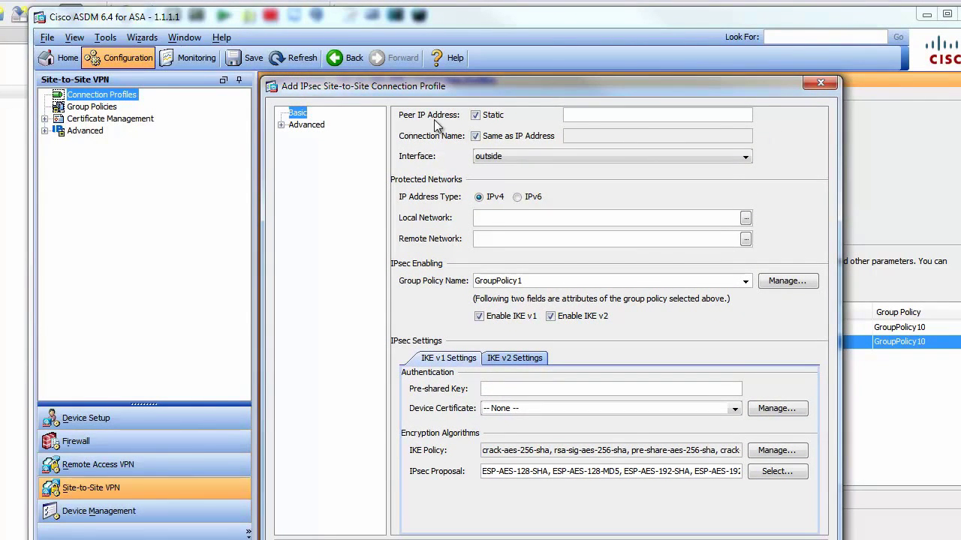
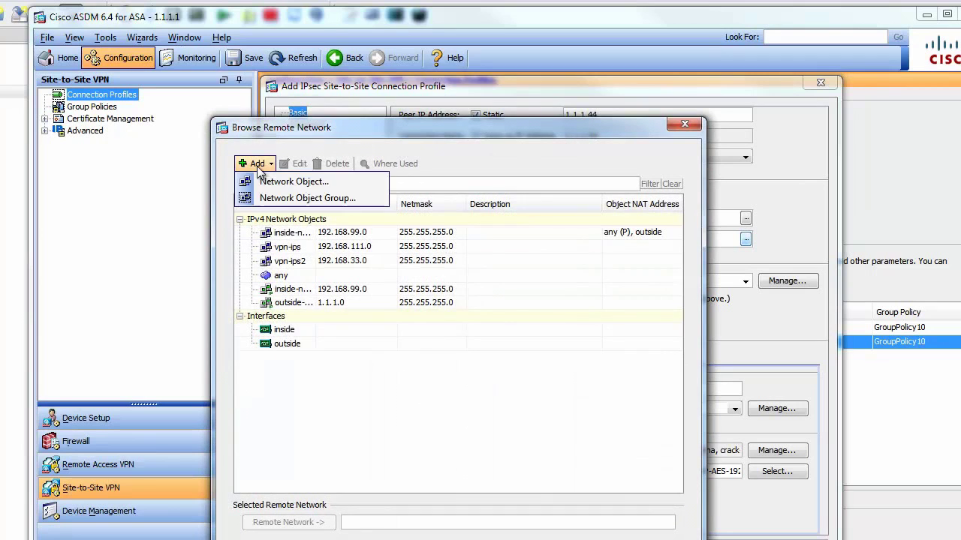
- Create network object vpn-ips3 for 192.168.44.0 with mask 255.255.255.0
{"action": "left_click", "coordinate": [279, 180]}
{"action": "type", "text": "vpn-ips"}
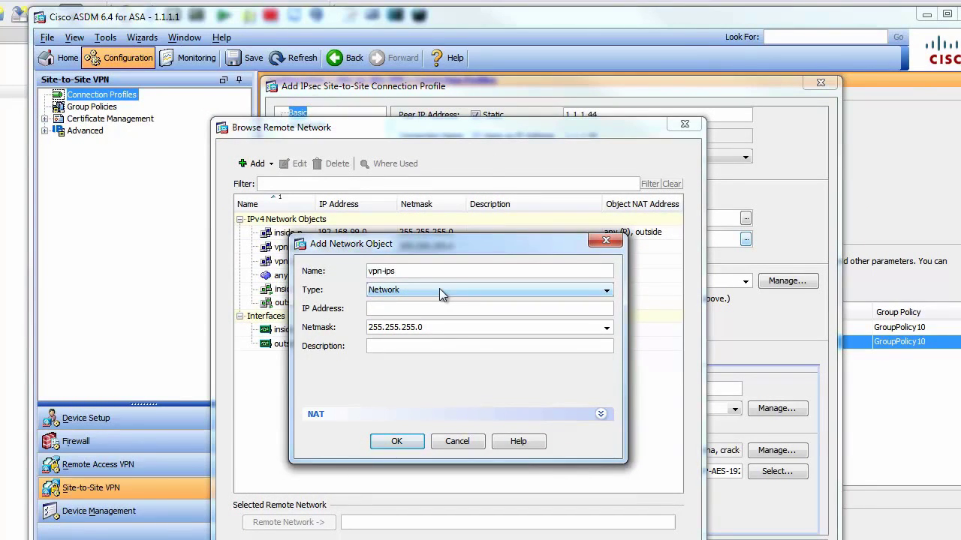
{"action": "type", "text": "3"}
{"action": "left_click", "coordinate": [445, 303]}
{"action": "type", "text": "192.168.44.0"}
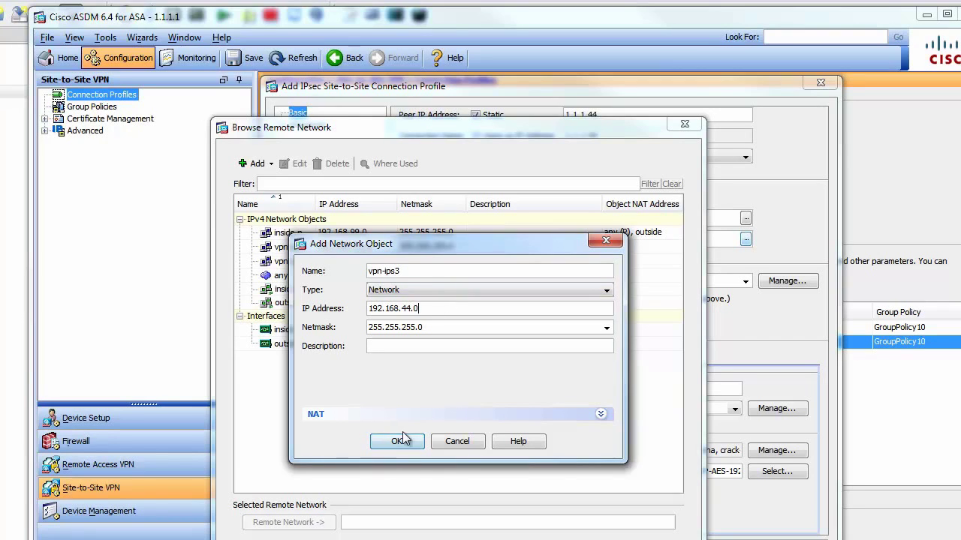
{"action": "left_click", "coordinate": [398, 441]}
- Set vpn-ips3 as the connection profile's remote network
{"action": "left_click", "coordinate": [289, 523]}
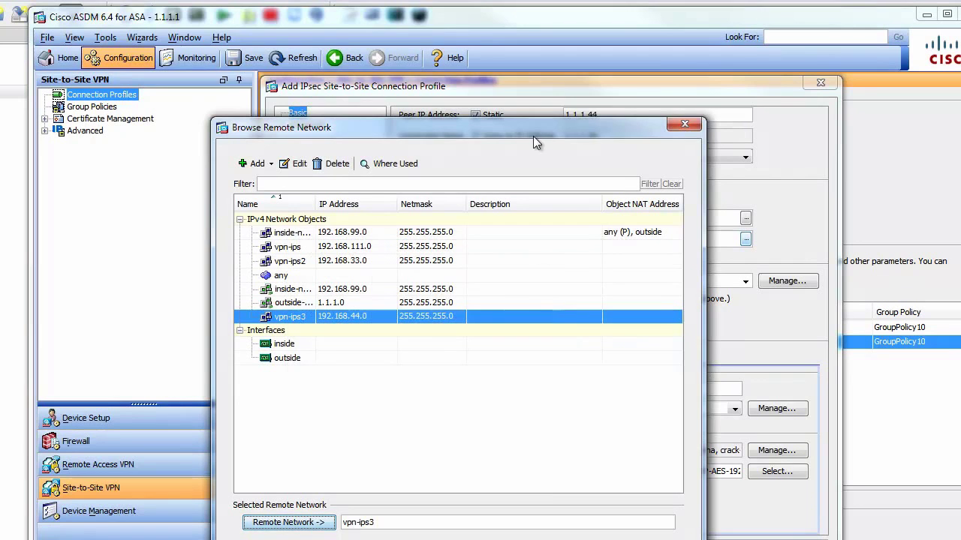
{"action": "left_click_drag", "start_coordinate": [533, 136], "coordinate": [468, 98]}
{"action": "left_click", "coordinate": [535, 522]}
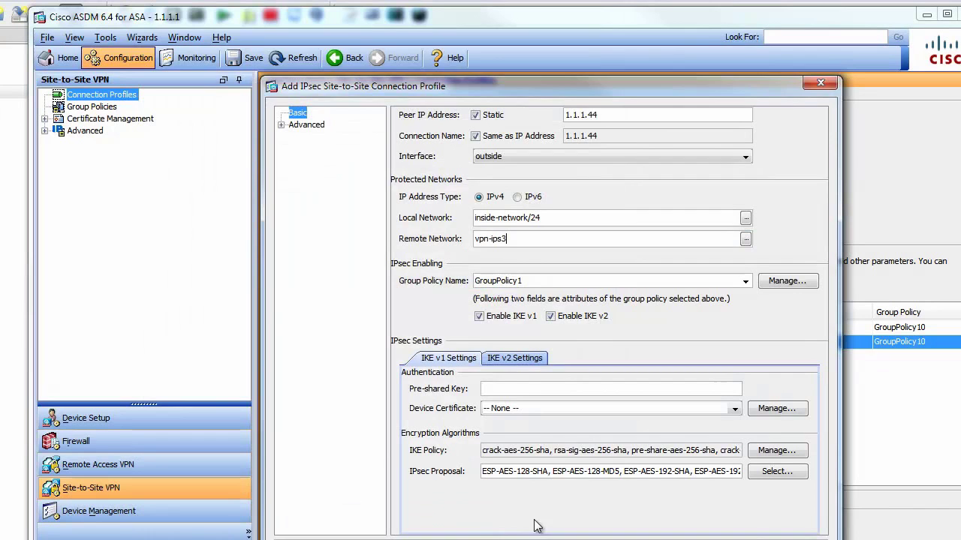
{"action": "left_click_drag", "start_coordinate": [601, 85], "coordinate": [607, 34]}
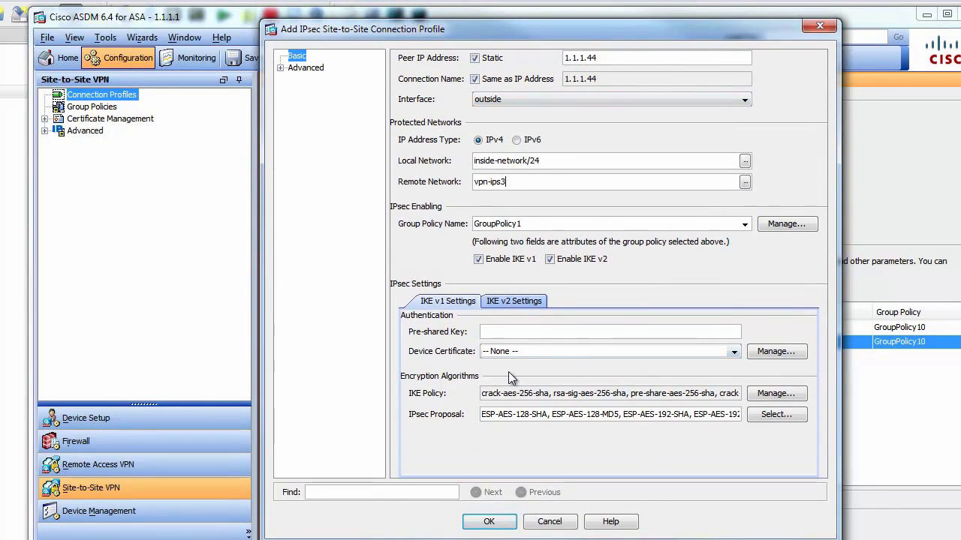
{"action": "left_click", "coordinate": [520, 332]}
- Disable IKE v2 for the profile and enter the pre-shared key
{"action": "left_click", "coordinate": [546, 259]}
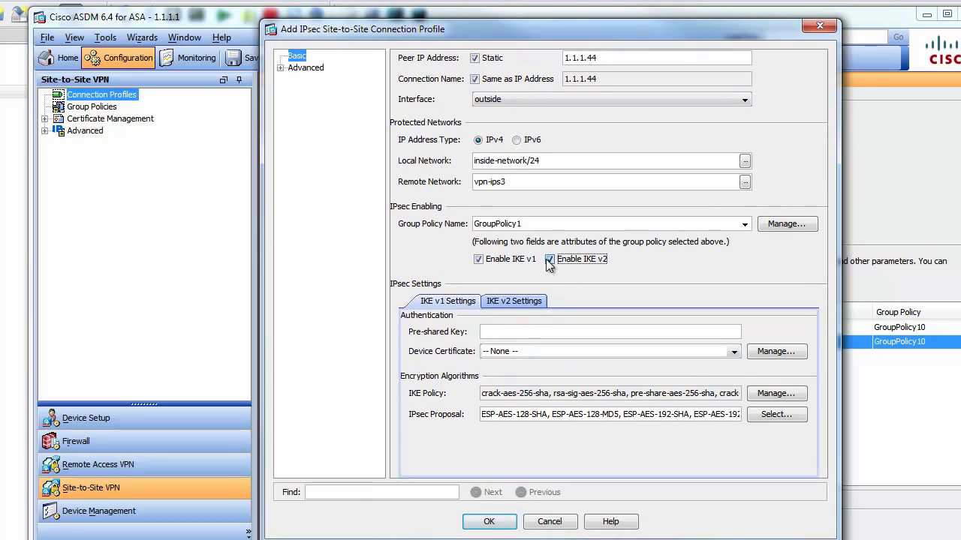
{"action": "left_click", "coordinate": [504, 332]}
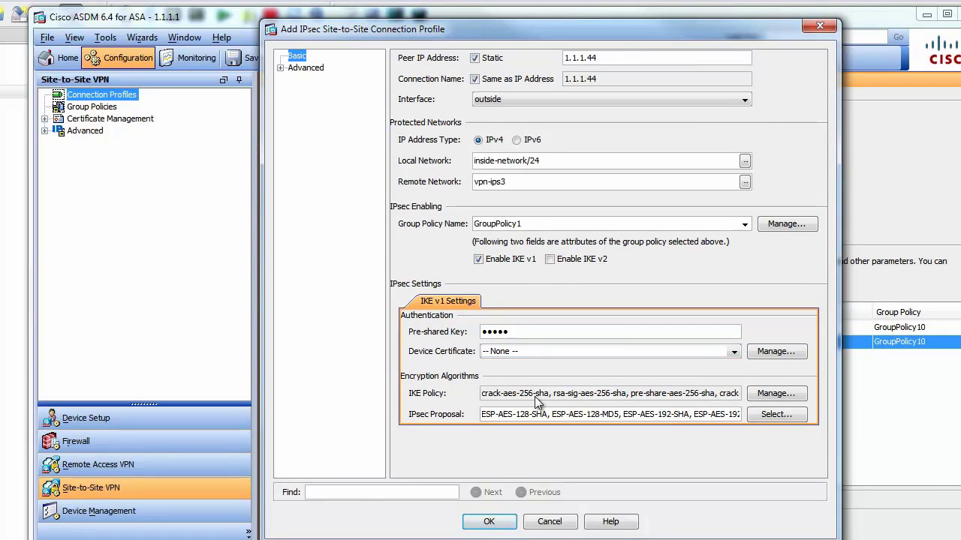
- Review the IKE v1 policies and IPsec proposals, closing both without changes
{"action": "left_click", "coordinate": [772, 395]}
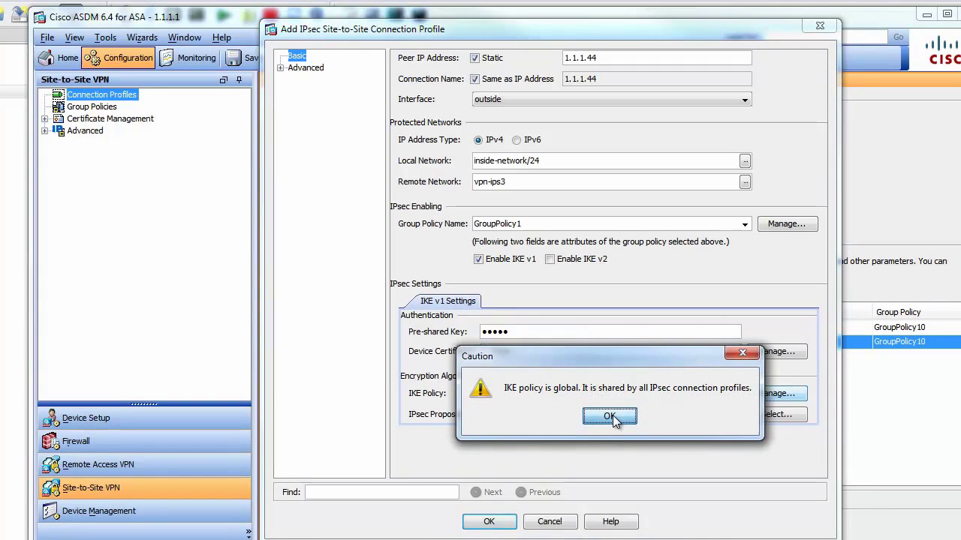
{"action": "left_click", "coordinate": [612, 415]}
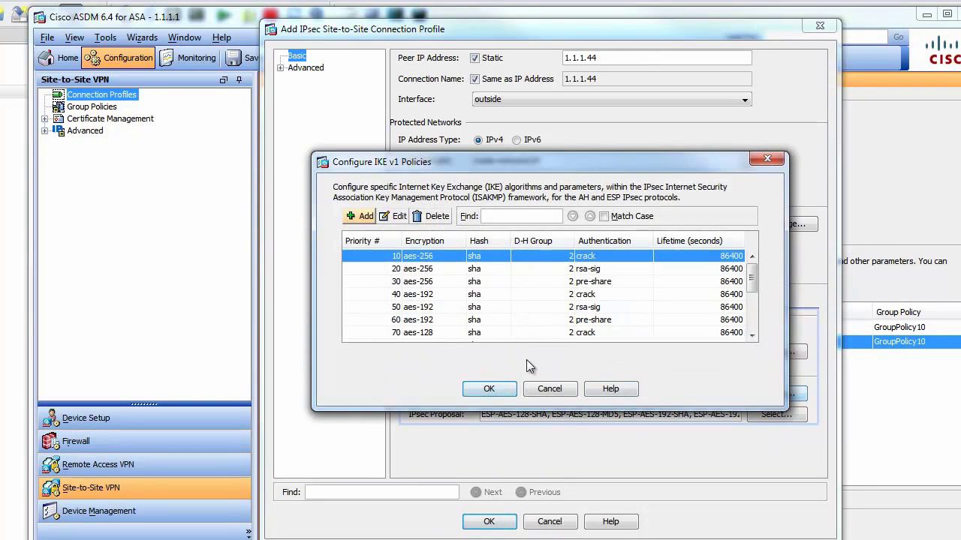
{"action": "left_click", "coordinate": [489, 388]}
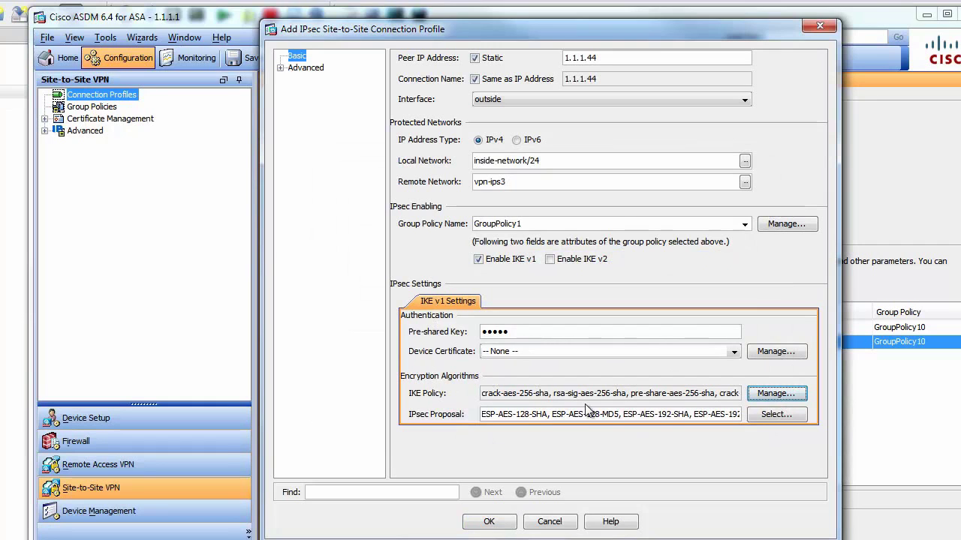
{"action": "left_click_drag", "start_coordinate": [496, 413], "coordinate": [605, 415]}
{"action": "left_click", "coordinate": [780, 417]}
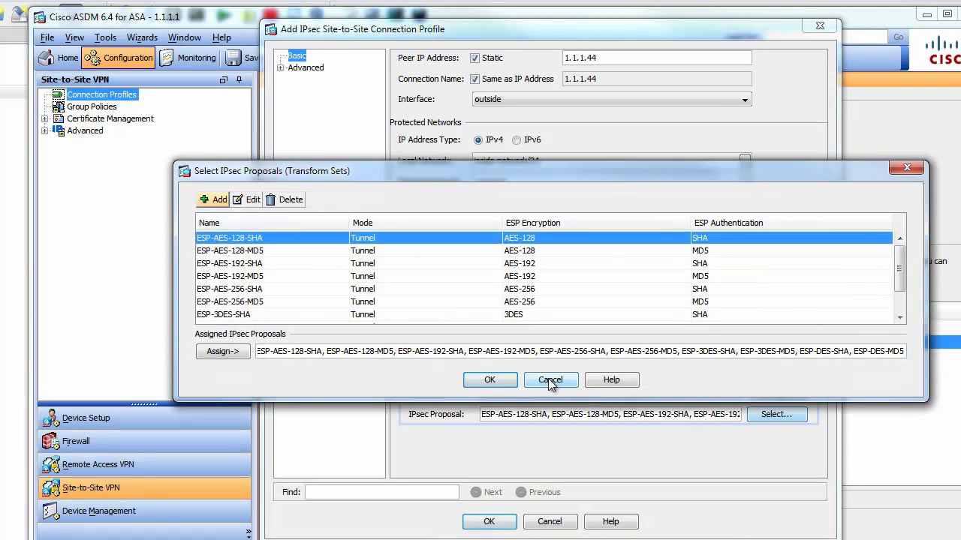
{"action": "triple_click", "coordinate": [354, 359]}
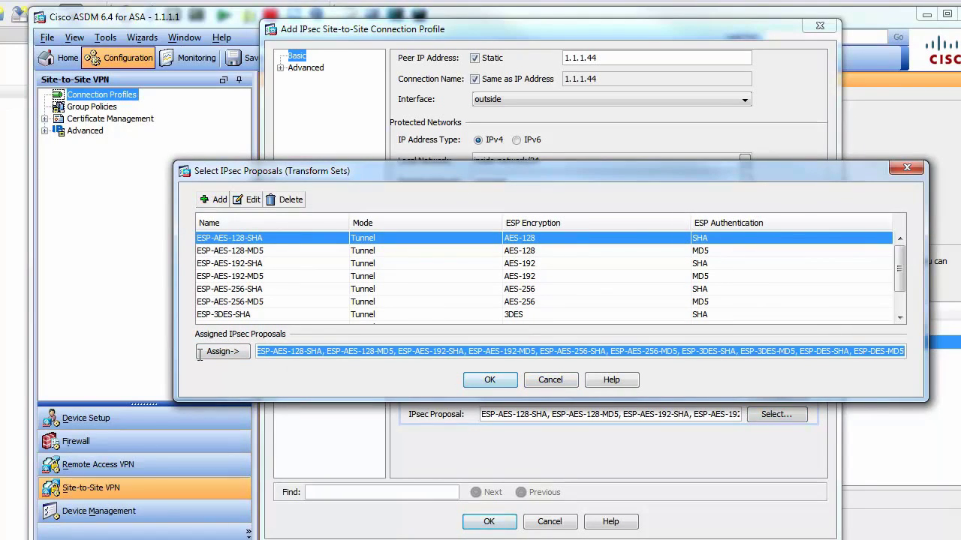
{"action": "left_click", "coordinate": [566, 379]}
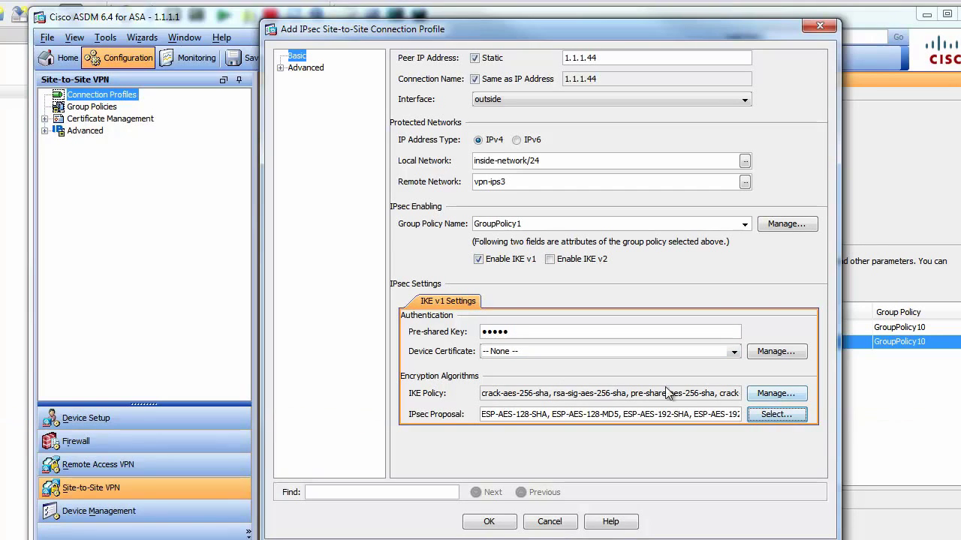
{"action": "left_click", "coordinate": [752, 395]}
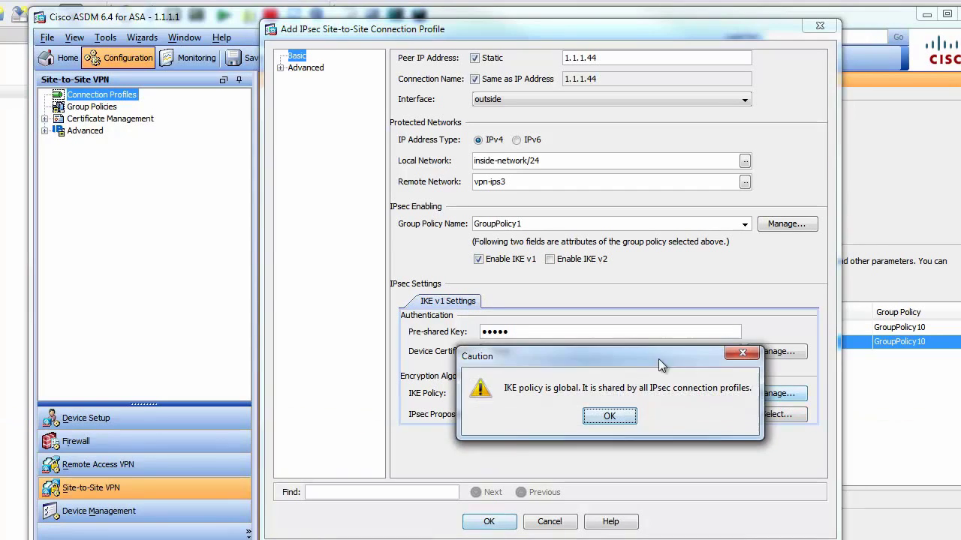
{"action": "left_click", "coordinate": [609, 418]}
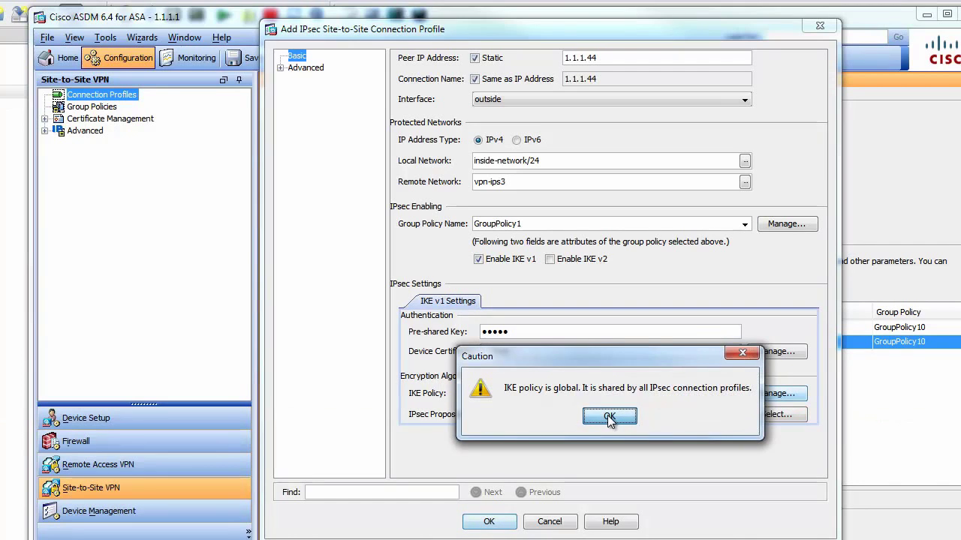
{"action": "left_click", "coordinate": [767, 162]}
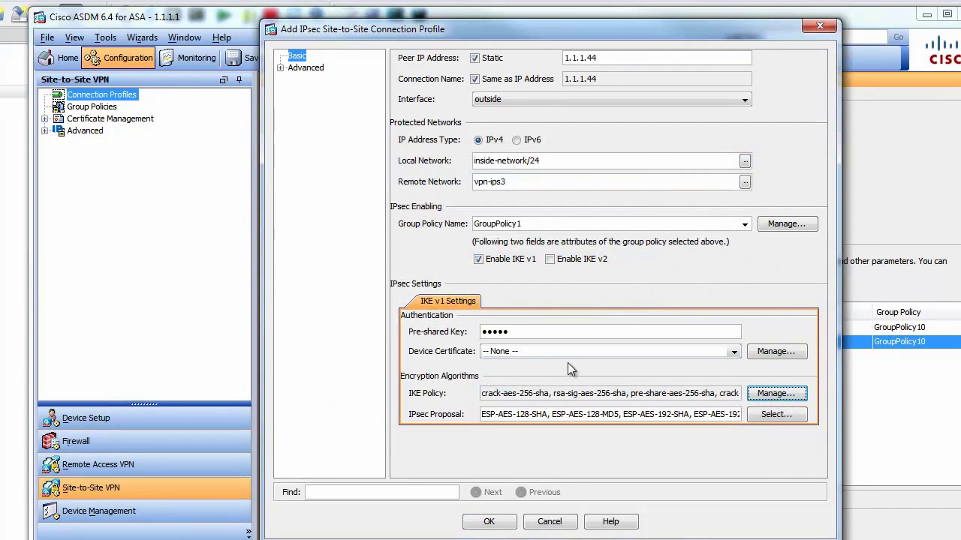
{"action": "left_click", "coordinate": [279, 68]}
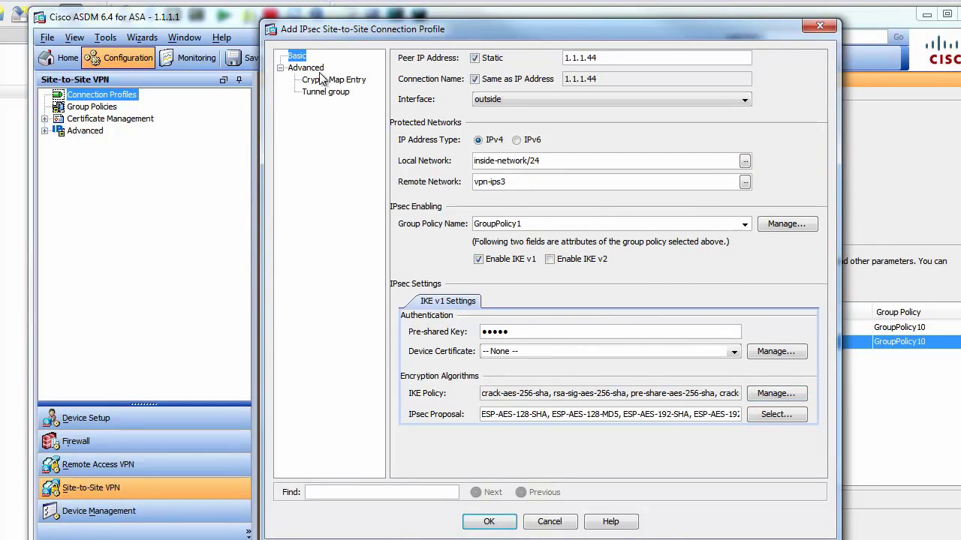
{"action": "left_click", "coordinate": [330, 80]}
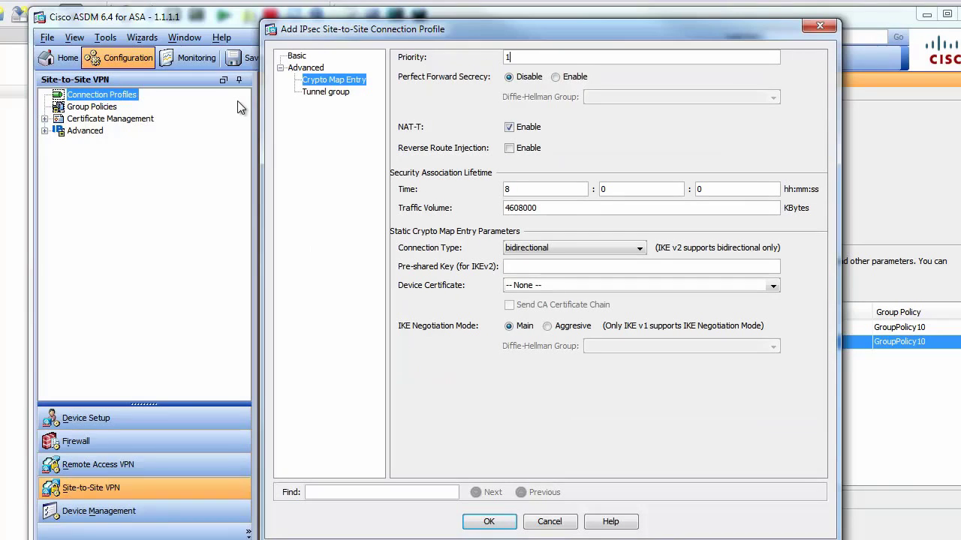
- Give the crypto map entry priority 8, save the profile, and preview the generated CLI
{"action": "type", "text": "8"}
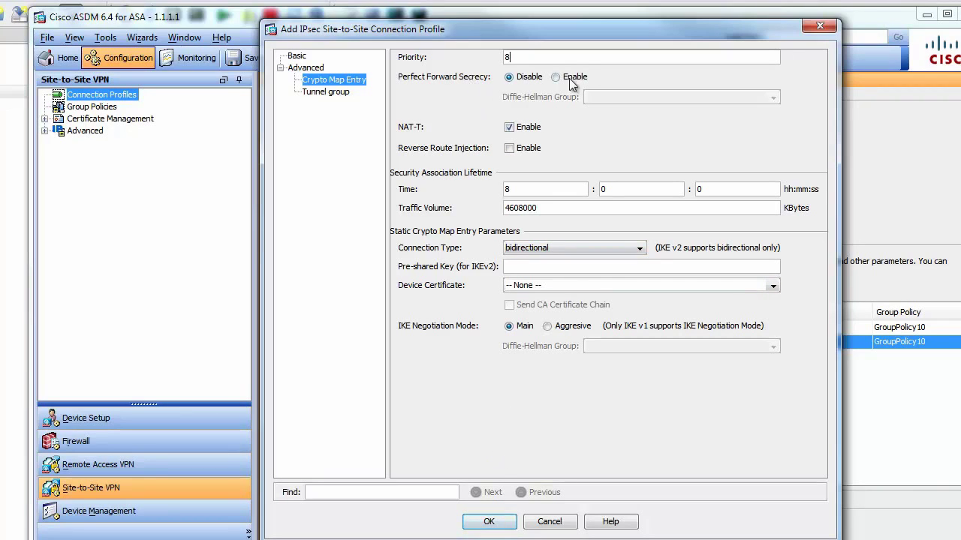
{"action": "left_click", "coordinate": [489, 523]}
{"action": "left_click", "coordinate": [593, 530]}
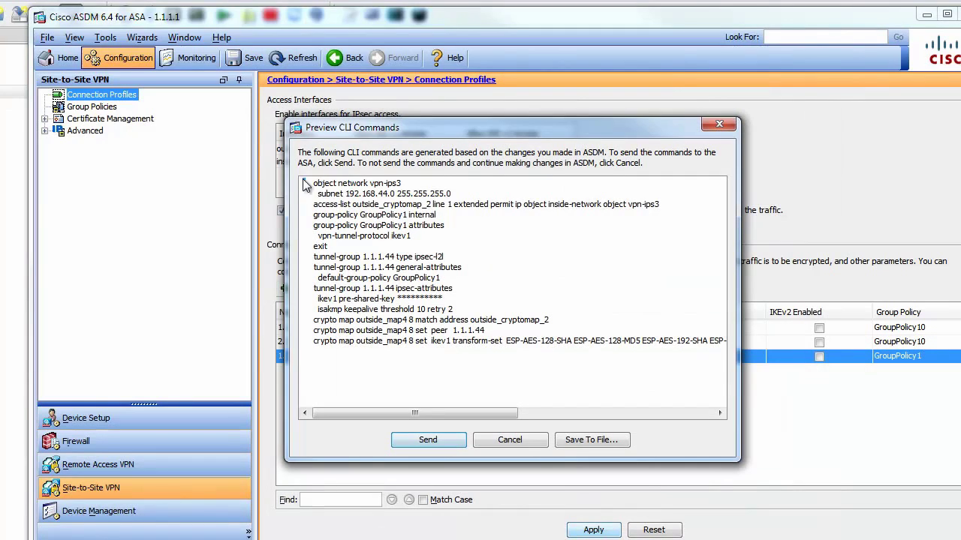
- Review the previewed vpn-ips3, access-list, group-policy, tunnel-group and crypto map entry 8 commands
{"action": "left_click_drag", "start_coordinate": [305, 185], "coordinate": [454, 195]}
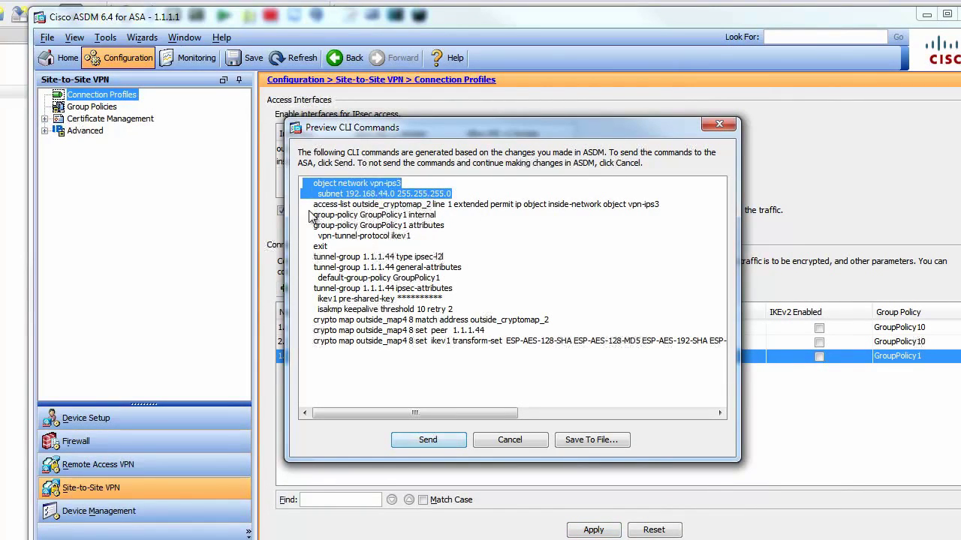
{"action": "left_click_drag", "start_coordinate": [310, 204], "coordinate": [668, 205]}
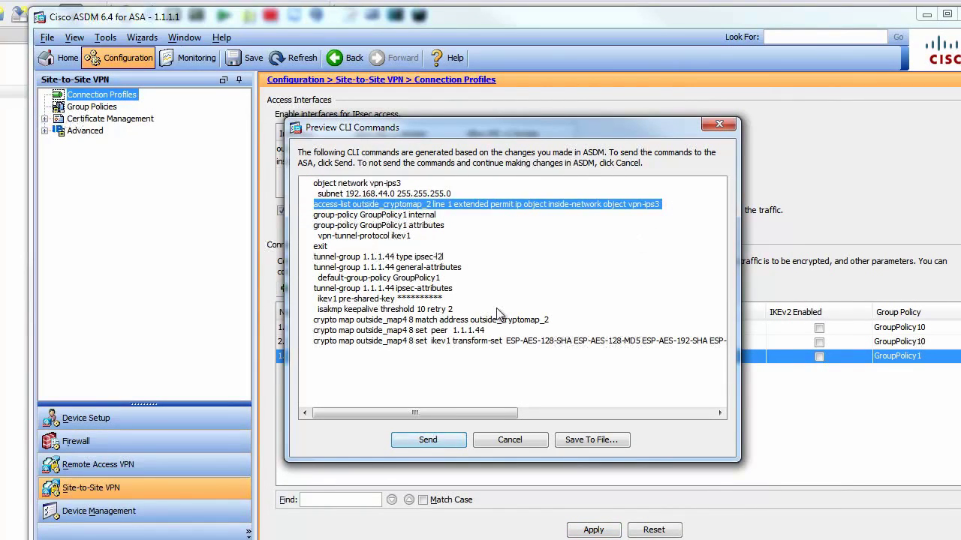
{"action": "left_click", "coordinate": [498, 202]}
{"action": "left_click_drag", "start_coordinate": [313, 204], "coordinate": [658, 205]}
{"action": "left_click_drag", "start_coordinate": [314, 217], "coordinate": [446, 240]}
{"action": "left_click_drag", "start_coordinate": [315, 267], "coordinate": [417, 299]}
{"action": "left_click_drag", "start_coordinate": [320, 331], "coordinate": [487, 331]}
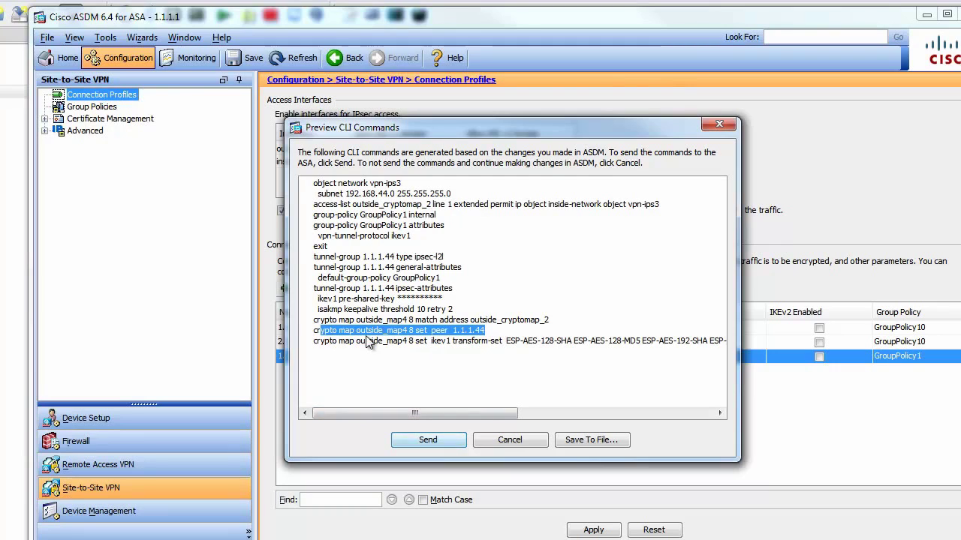
{"action": "double_click", "coordinate": [411, 320]}
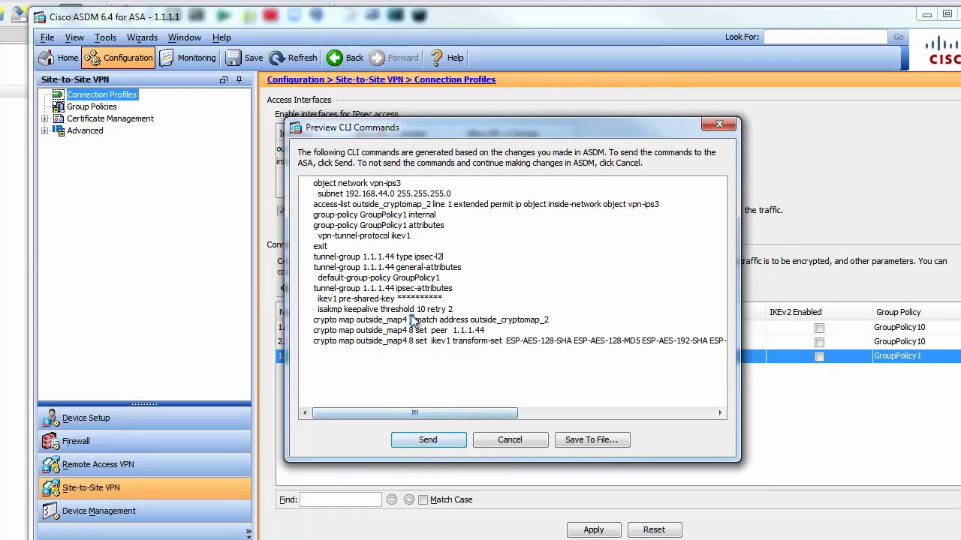
- Send the commands to the ASA and switch to the R10 terminal
{"action": "left_click", "coordinate": [425, 441]}
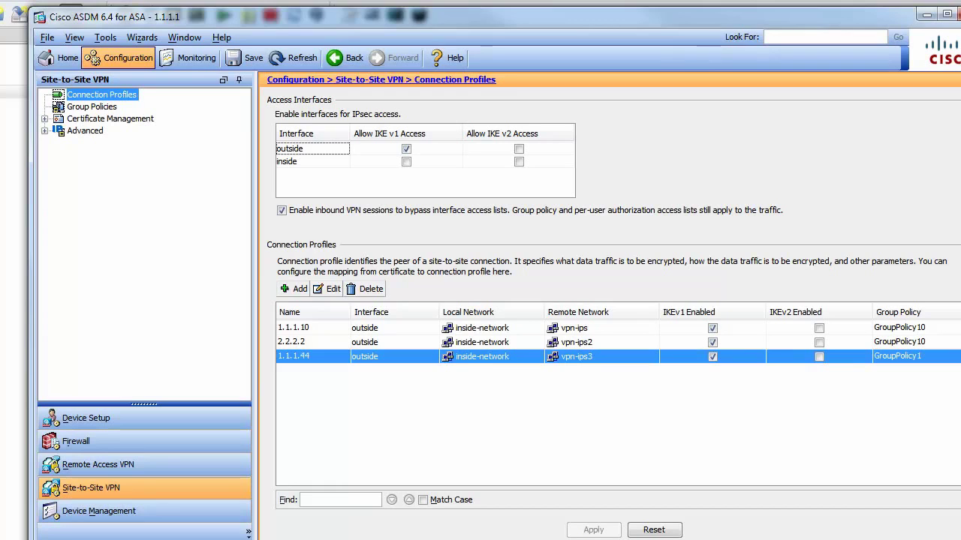
{"action": "key", "text": "alt+Tab"}
{"action": "left_click_drag", "start_coordinate": [529, 157], "coordinate": [546, 129]}
- Ping 192.168.99.100 sourced from loopback 44 and show the FastEthernet0/0 configuration
{"action": "key", "text": "Return"}
{"action": "key", "text": "Return"}
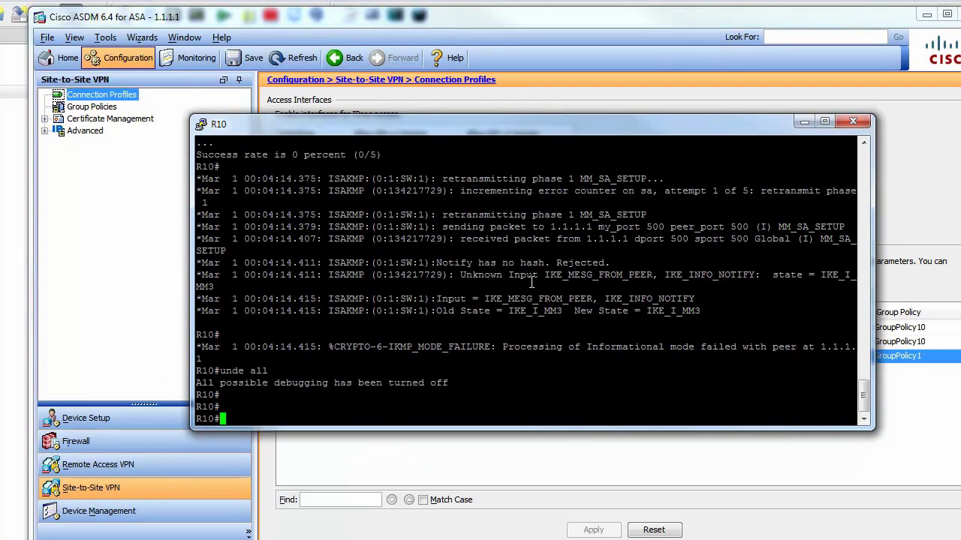
{"action": "type", "text": "ping 192.168.99.100 sou l44"}
{"action": "key", "text": "Return"}
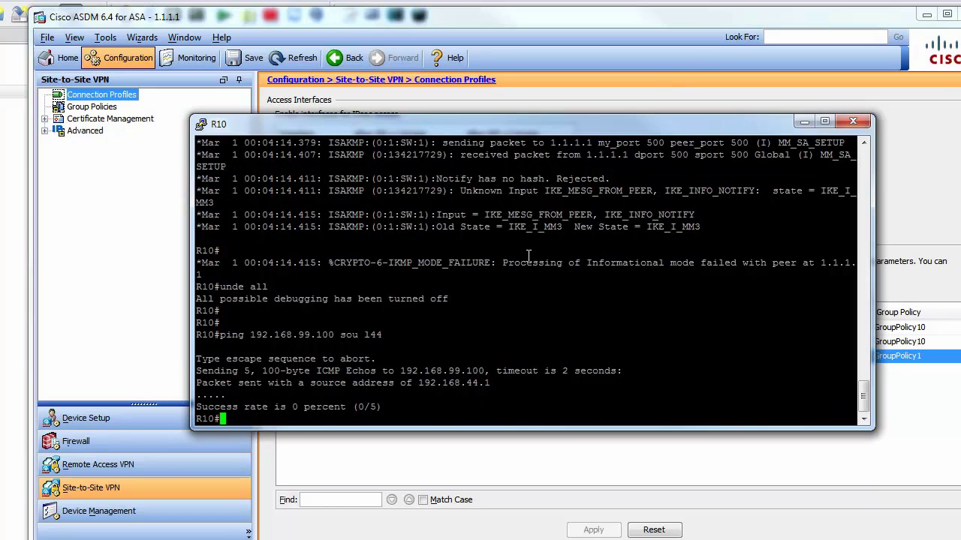
{"action": "type", "text": "sh run int f0/0"}
{"action": "key", "text": "Return"}
- Remove and reapply crypto map L2L-Global-Crypto-Map on FastEthernet0/0
{"action": "type", "text": "conf t"}
{"action": "key", "text": "Return"}
{"action": "type", "text": "int f0/0"}
{"action": "key", "text": "Return"}
{"action": "type", "text": "no"}
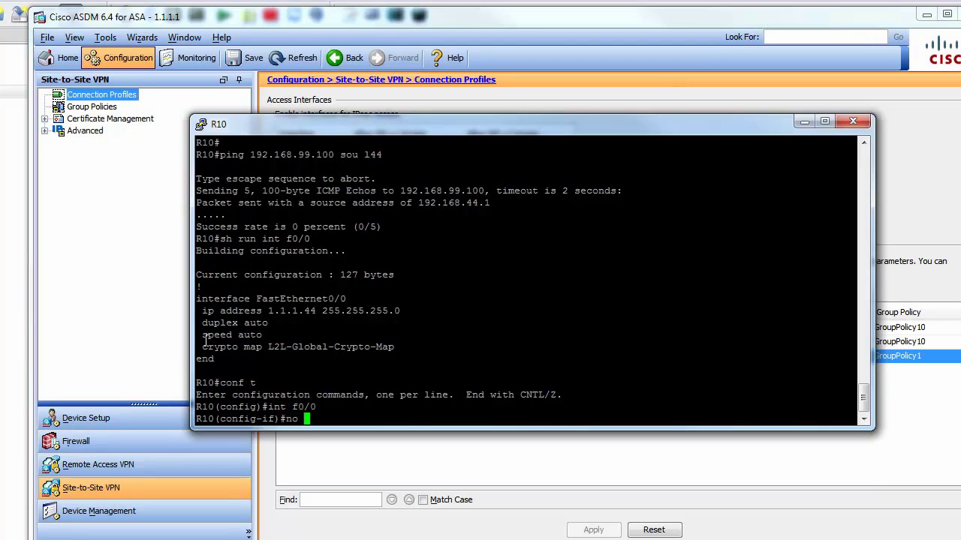
{"action": "left_click_drag", "start_coordinate": [203, 347], "coordinate": [392, 350]}
{"action": "right_click", "coordinate": [389, 350]}
{"action": "key", "text": "Return"}
{"action": "right_click", "coordinate": [389, 349]}
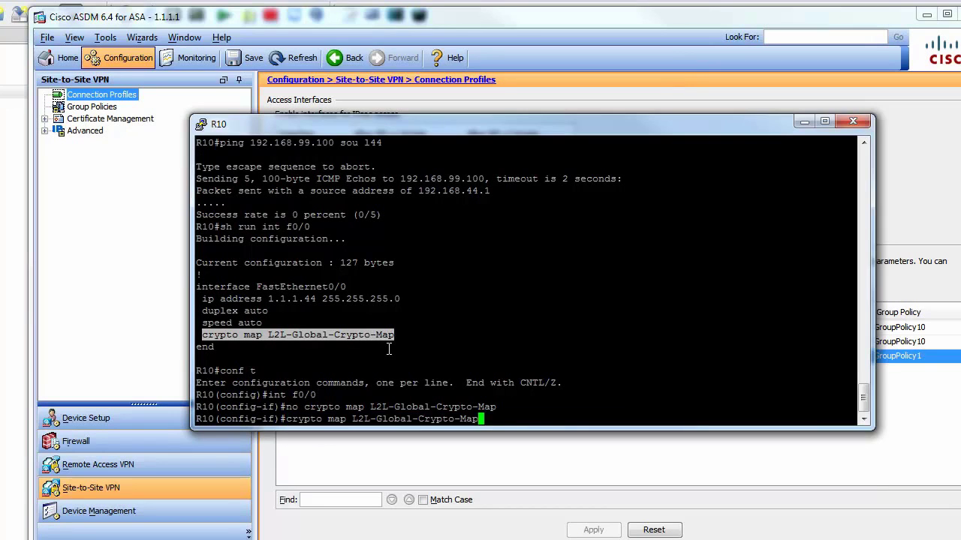
{"action": "key", "text": "Return"}
{"action": "key", "text": "ctrl+z"}
- Rerun the ping to 192.168.99.100, which still fails
{"action": "key", "text": "Up"}
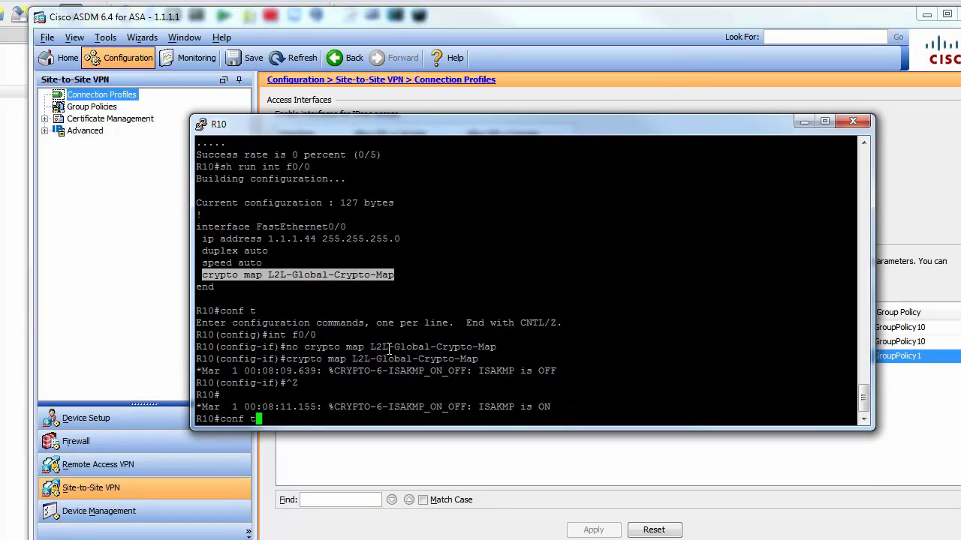
{"action": "key", "text": "Up"}
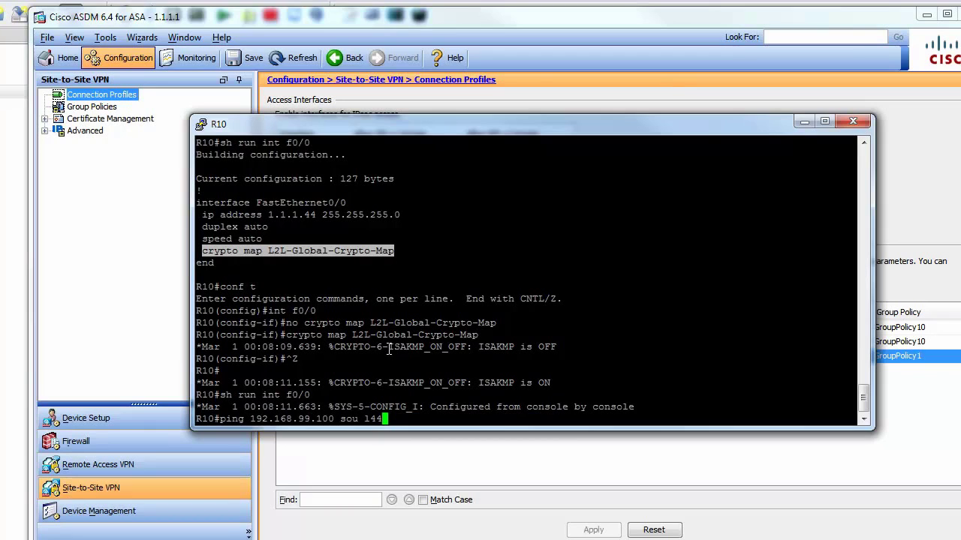
{"action": "key", "text": "Return"}
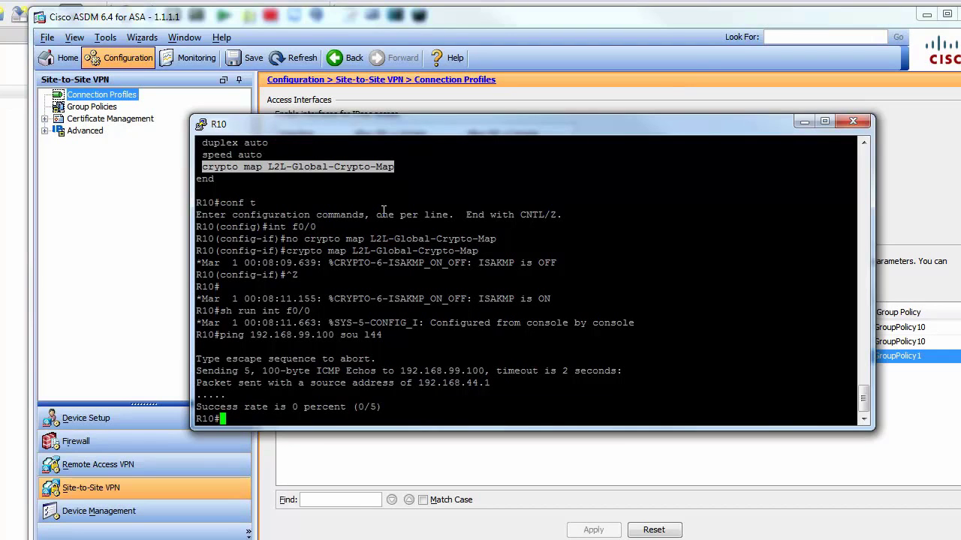
- In ASDM, go to NAT Rules and add a rule before the network-object rules
{"action": "left_click", "coordinate": [116, 440]}
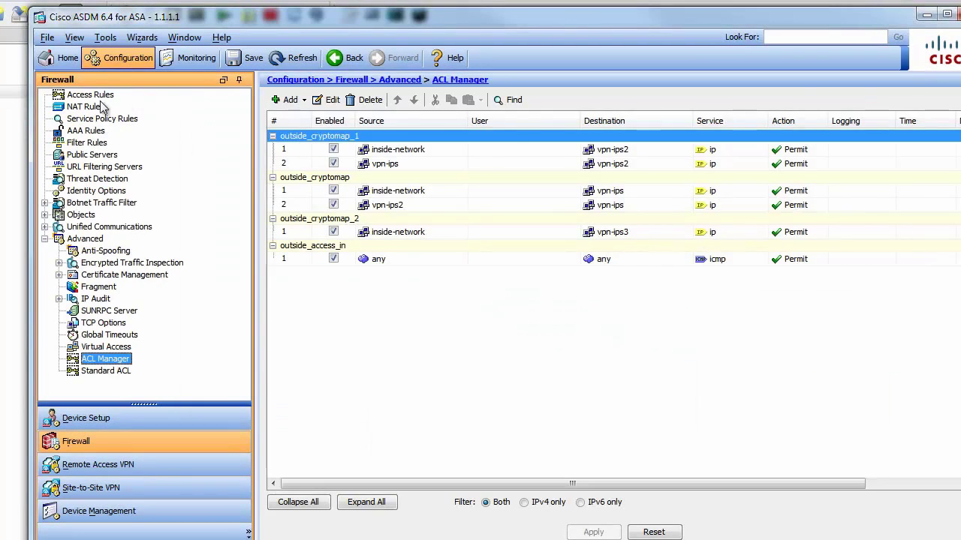
{"action": "left_click", "coordinate": [102, 107]}
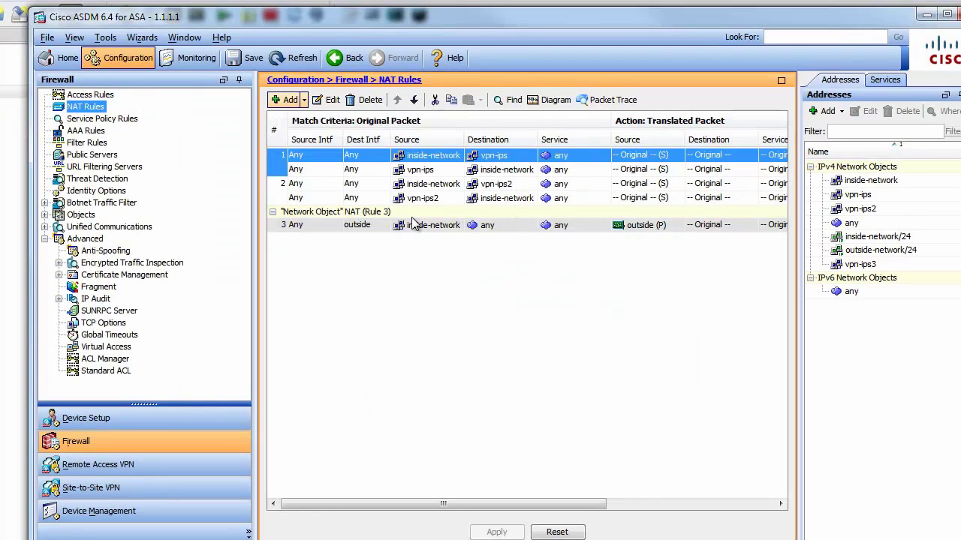
{"action": "left_click", "coordinate": [305, 100]}
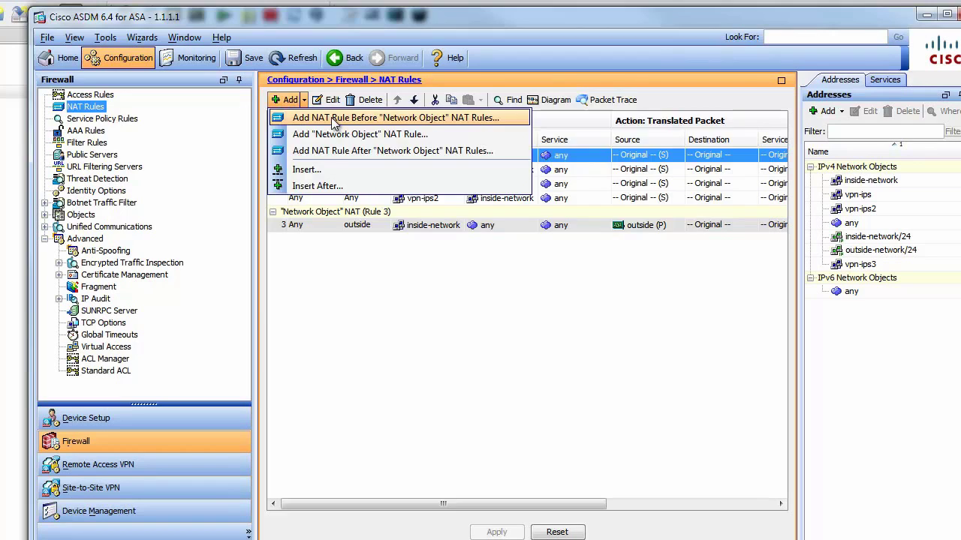
{"action": "left_click", "coordinate": [331, 117]}
- Define the NAT exemption rule with source inside-network and destination vpn-ips3
{"action": "left_click_drag", "start_coordinate": [464, 160], "coordinate": [304, 166]}
{"action": "type", "text": "in"}
{"action": "left_click", "coordinate": [469, 177]}
{"action": "left_click", "coordinate": [676, 162]}
{"action": "type", "text": "v"}
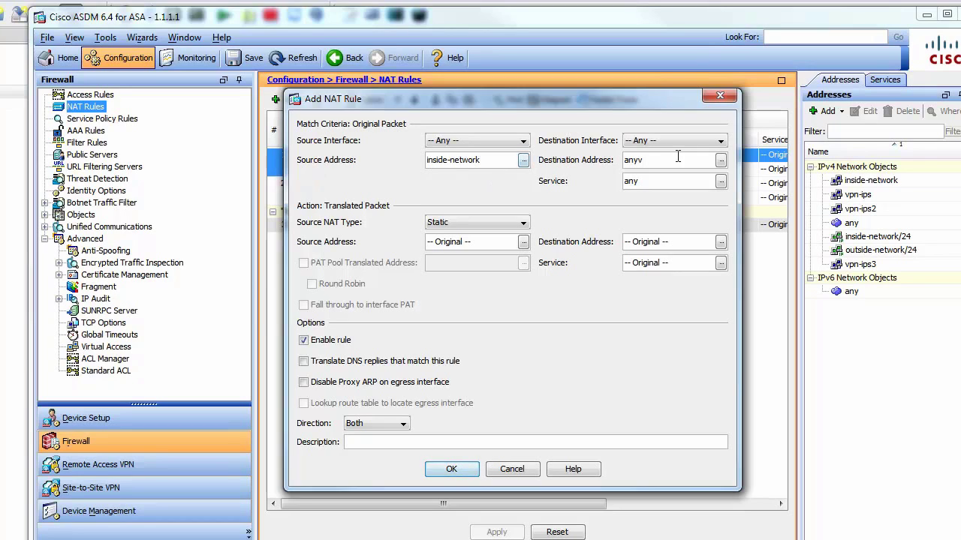
{"action": "key", "text": "Left"}
{"action": "key", "text": "shift+Home"}
{"action": "key", "text": "BackSpace"}
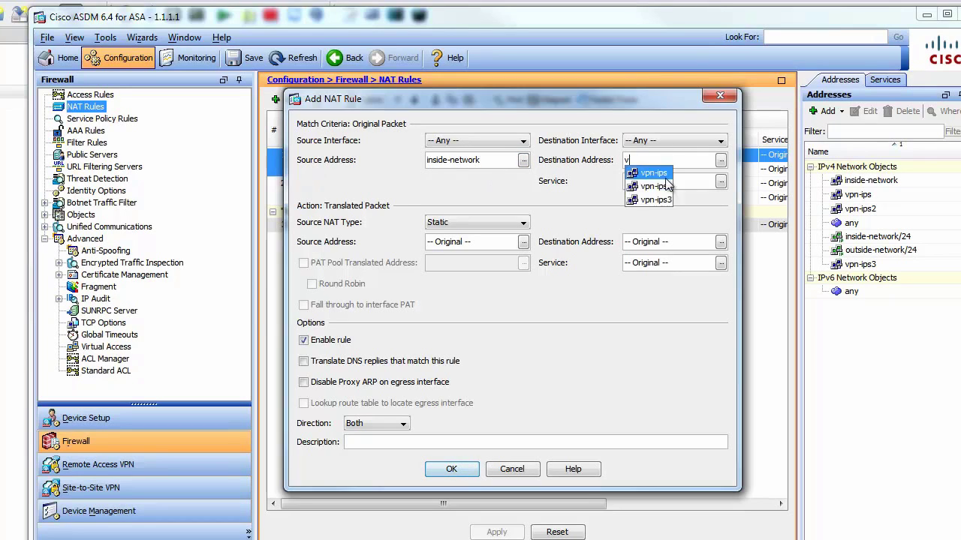
{"action": "left_click", "coordinate": [659, 200]}
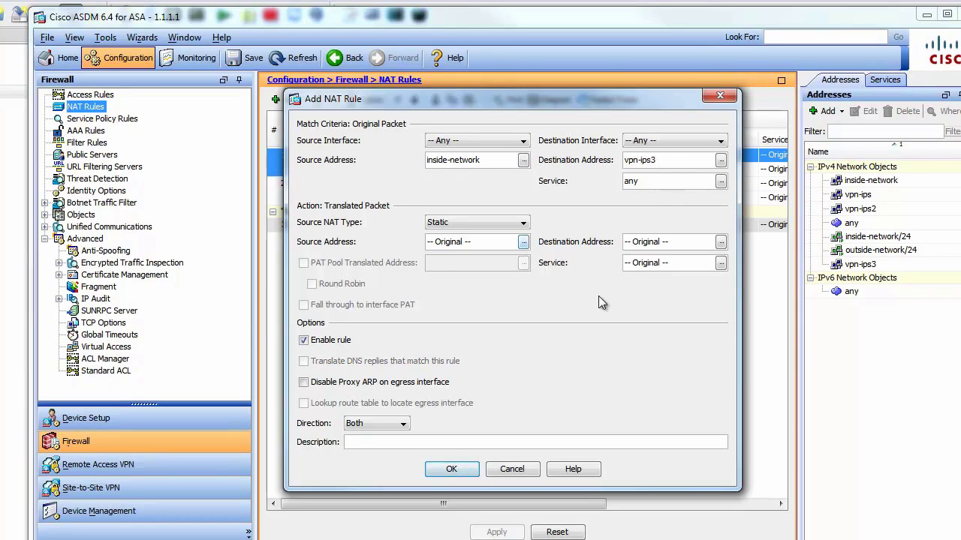
{"action": "left_click", "coordinate": [453, 469]}
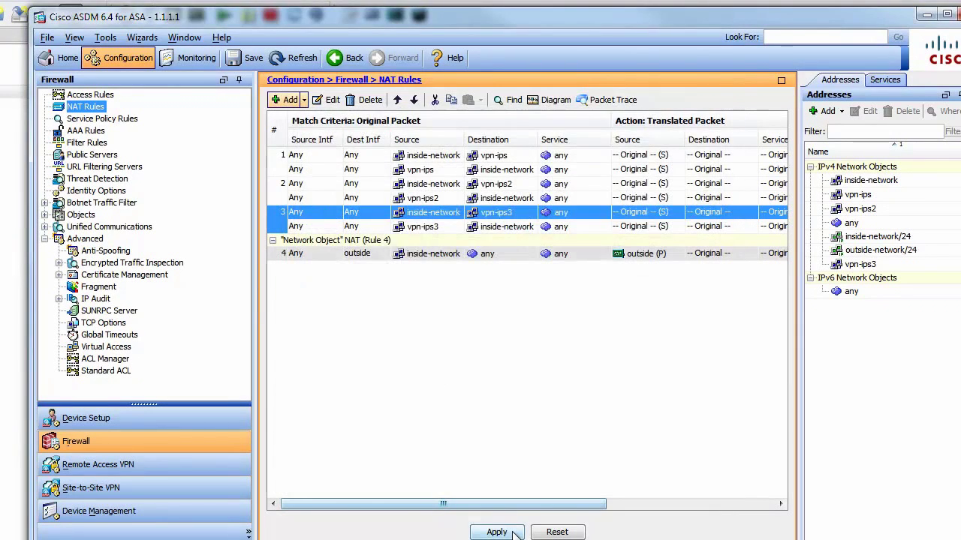
- Apply and send the NAT rule to the ASA, then return to the R10 terminal
{"action": "left_click", "coordinate": [496, 529]}
{"action": "left_click", "coordinate": [428, 440]}
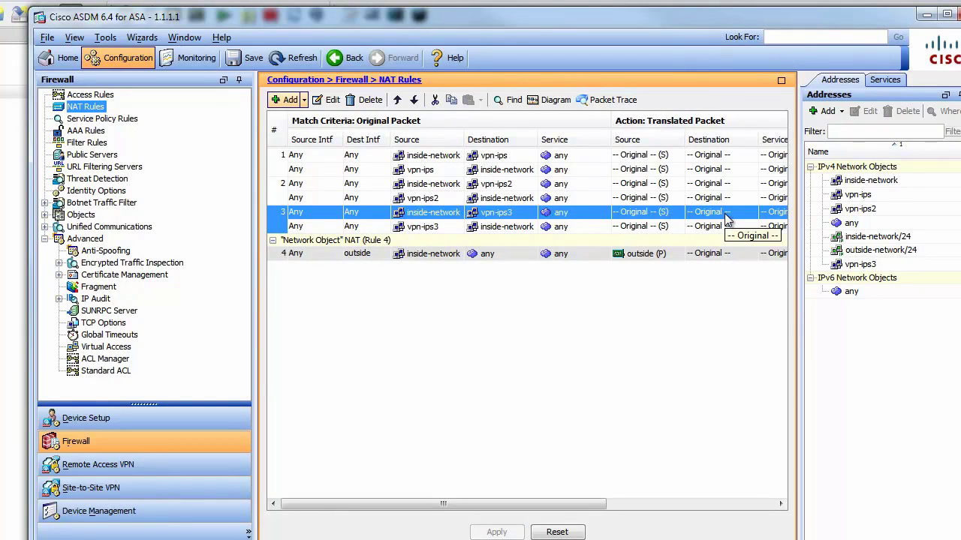
{"action": "key", "text": "alt+Tab"}
- Rerun the ping to 192.168.99.100 from loopback 44, now succeeding 5/5
{"action": "left_click", "coordinate": [490, 377]}
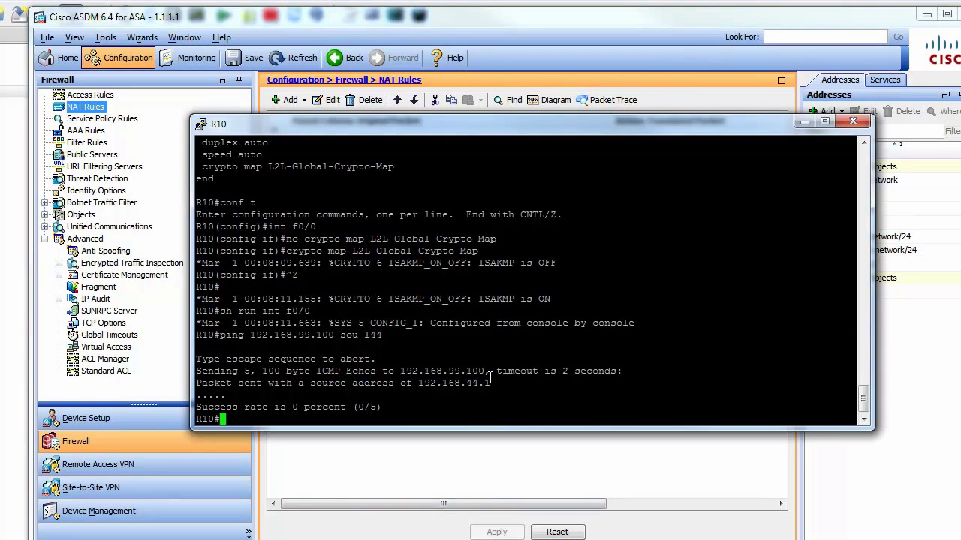
{"action": "key", "text": "Up"}
{"action": "key", "text": "Return"}
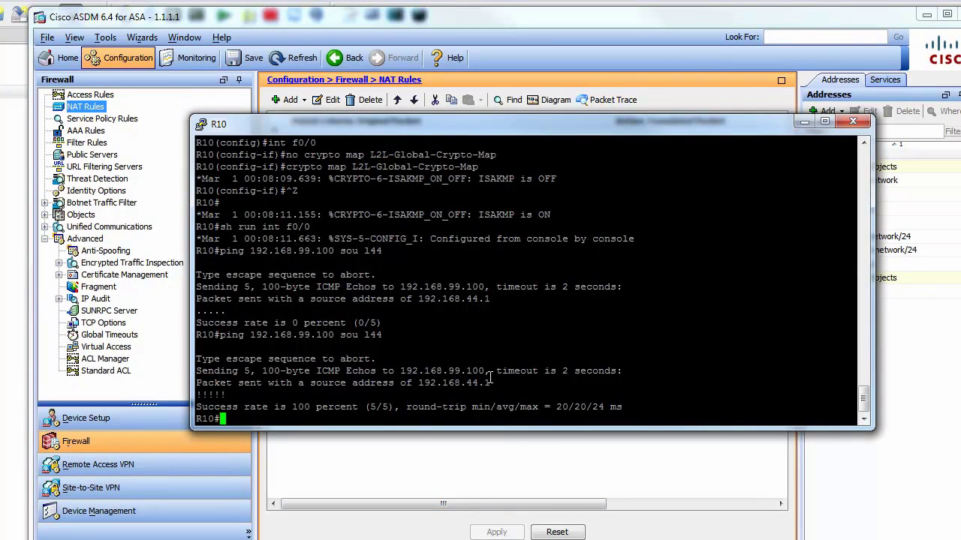
{"action": "key", "text": "Return"}
{"action": "key", "text": "Return"}
{"action": "key", "text": "Return"}
{"action": "key", "text": "Return"}
{"action": "key", "text": "Return"}
{"action": "key", "text": "Return"}
{"action": "key", "text": "Return"}
- Run 'sh cryp isa sa' and confirm the 1.1.1.1 SA is QM_IDLE ACTIVE
{"action": "type", "text": "sh cryp isa sa"}
{"action": "key", "text": "Return"}
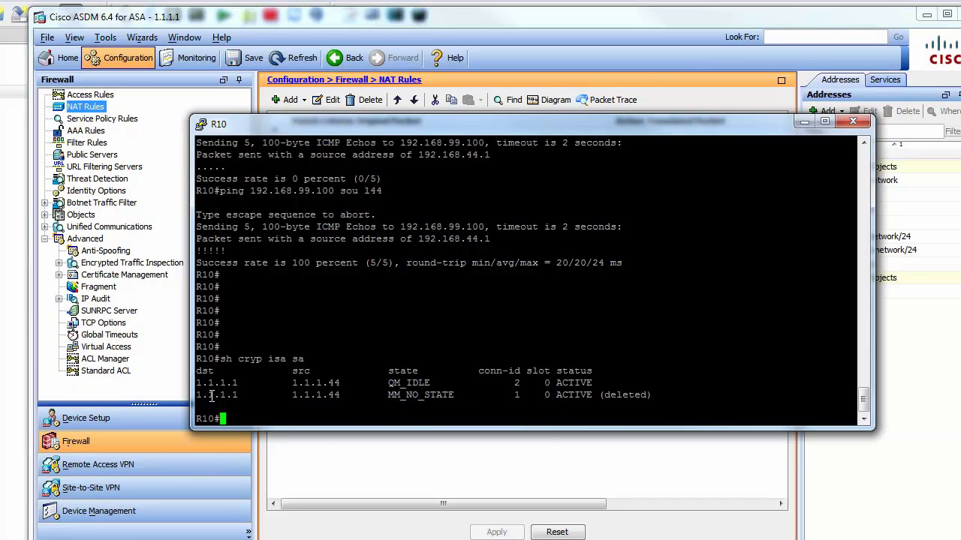
{"action": "left_click_drag", "start_coordinate": [384, 395], "coordinate": [634, 402]}
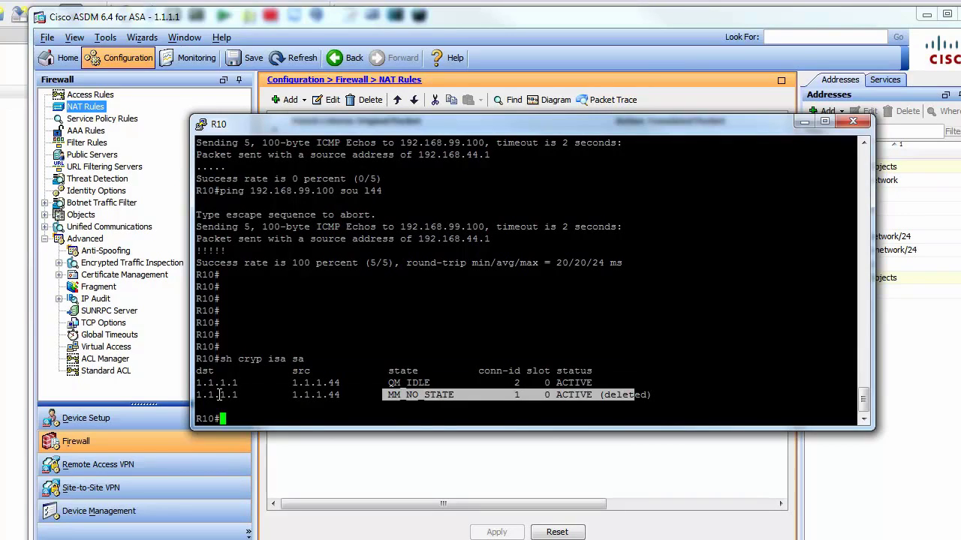
{"action": "left_click_drag", "start_coordinate": [197, 383], "coordinate": [593, 383]}
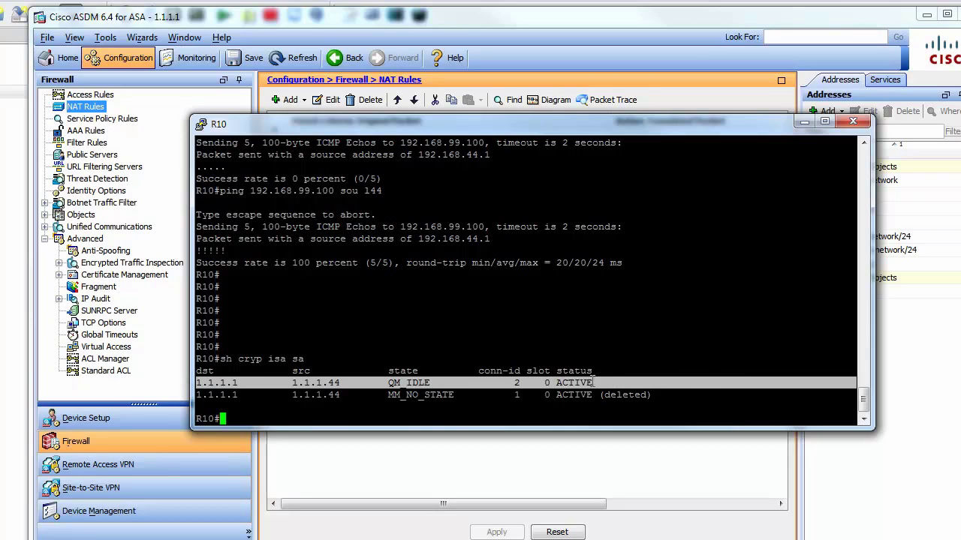
{"action": "double_click", "coordinate": [406, 384]}
{"action": "left_click", "coordinate": [402, 383]}
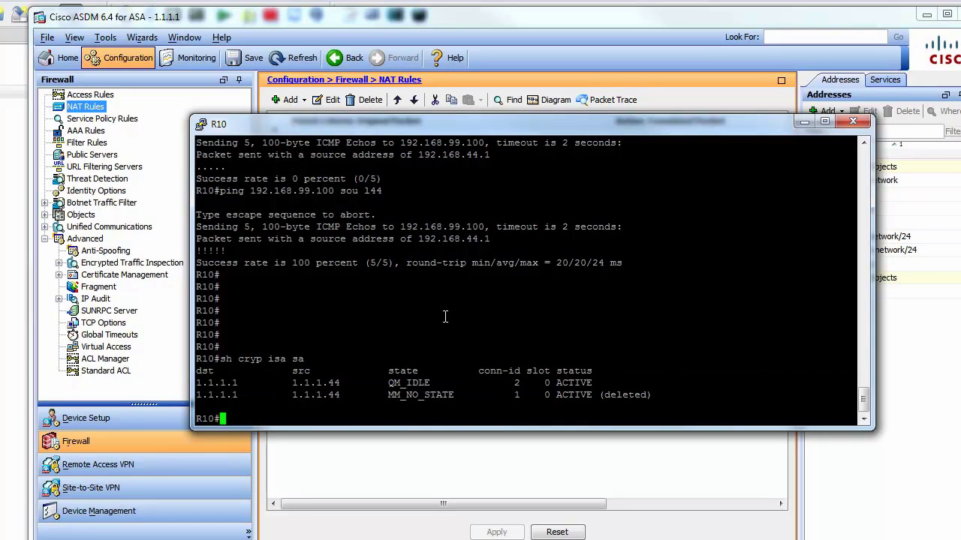
{"action": "type", "text": "sh cry"}
{"action": "key", "text": "Tab"}
- Run 'sh crypto ipsec sa' and note the encaps and decaps packet counters
{"action": "type", "text": "ips"}
{"action": "key", "text": "Tab"}
{"action": "type", "text": "sa"}
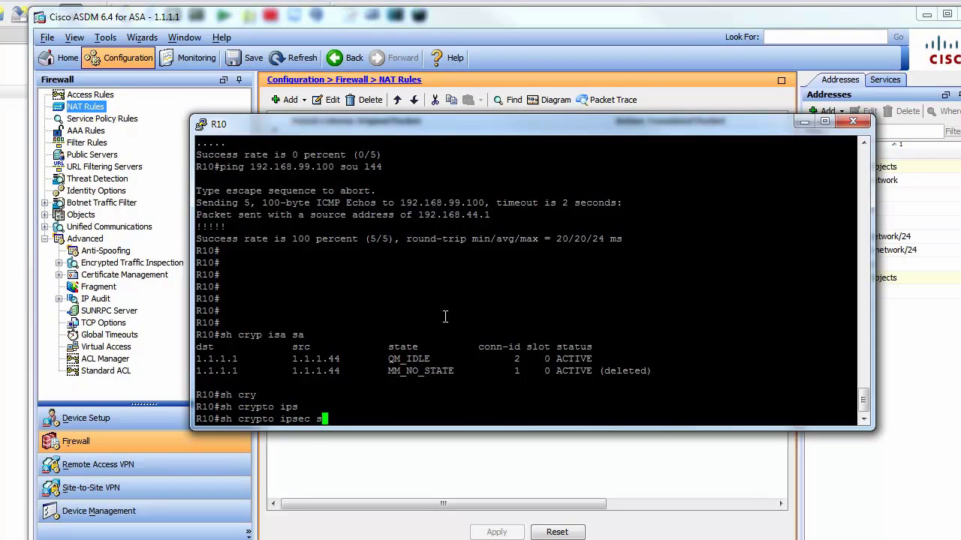
{"action": "key", "text": "Tab"}
{"action": "key", "text": "Return"}
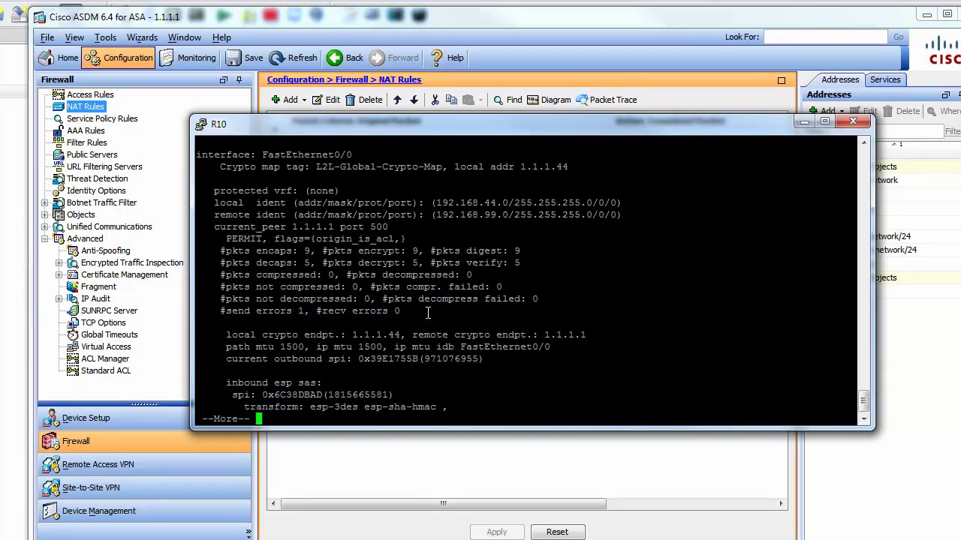
{"action": "left_click_drag", "start_coordinate": [286, 251], "coordinate": [509, 261]}
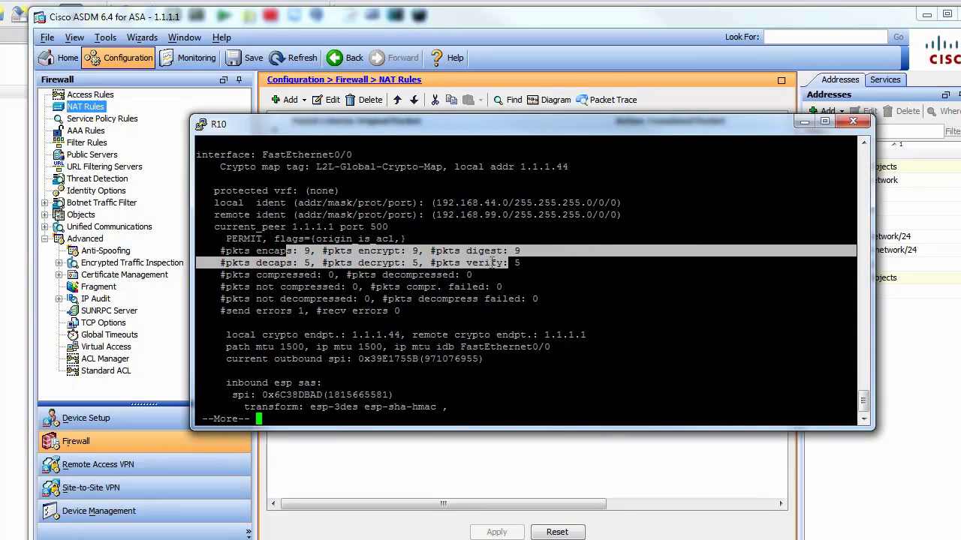
{"action": "key", "text": "q"}
- Ping again, confirm counters rose to 14 encrypted/10 decrypted, and save with 'wr'
{"action": "key", "text": "Up"}
{"action": "key", "text": "Up"}
{"action": "key", "text": "Up"}
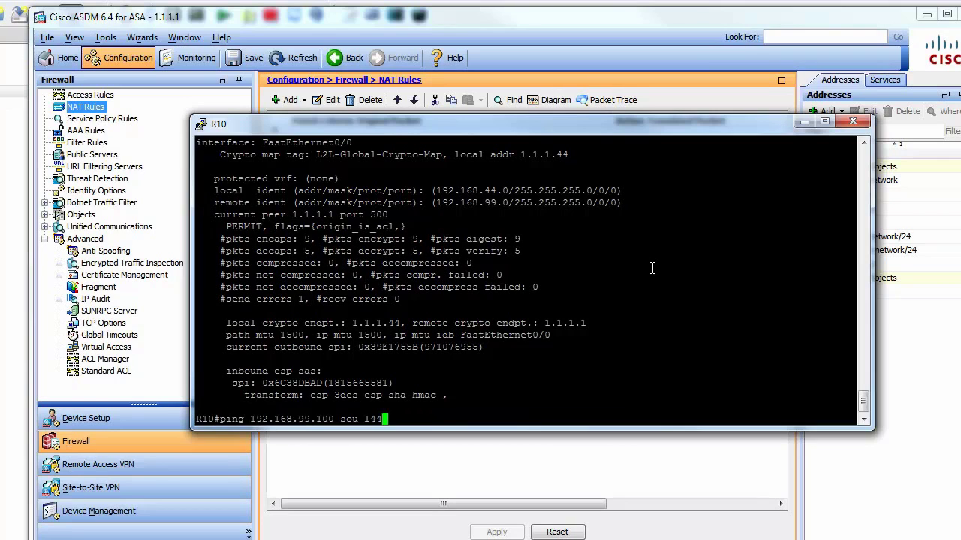
{"action": "key", "text": "Return"}
{"action": "key", "text": "Up"}
{"action": "key", "text": "Up"}
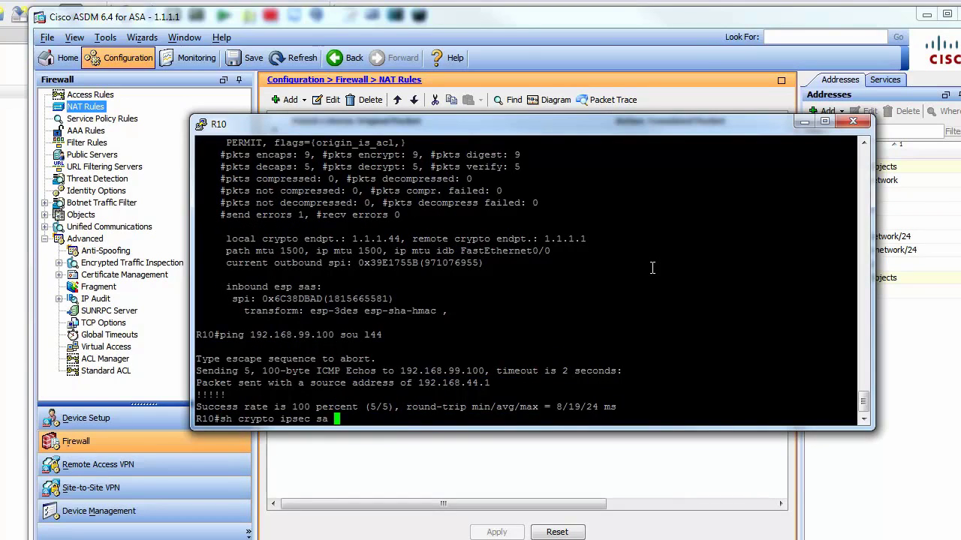
{"action": "key", "text": "Return"}
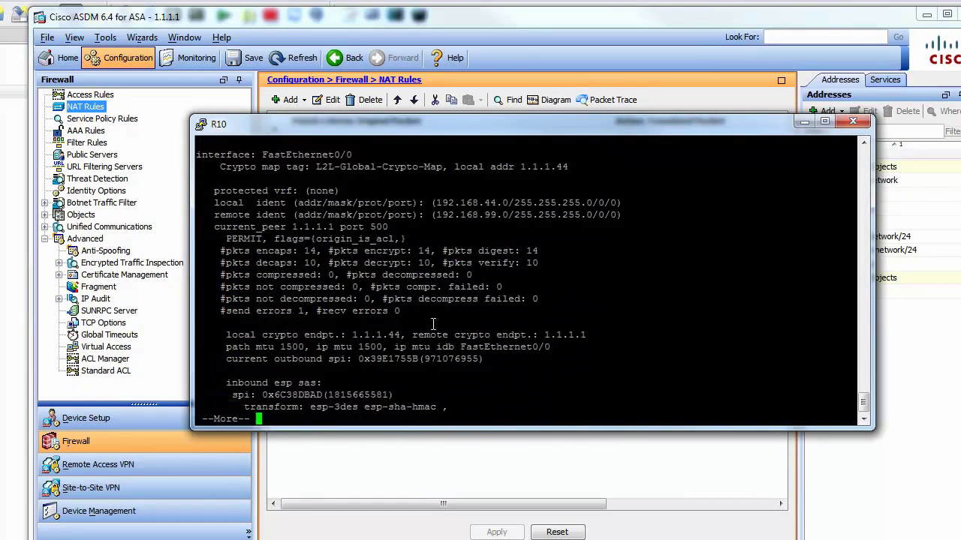
{"action": "left_click_drag", "start_coordinate": [342, 256], "coordinate": [458, 264]}
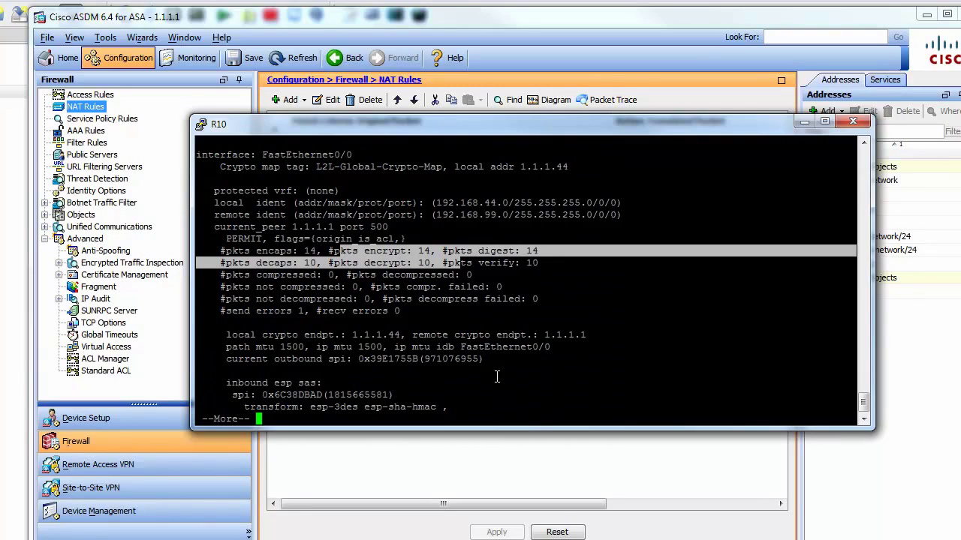
{"action": "key", "text": "q"}
{"action": "type", "text": "wr"}
{"action": "key", "text": "Return"}
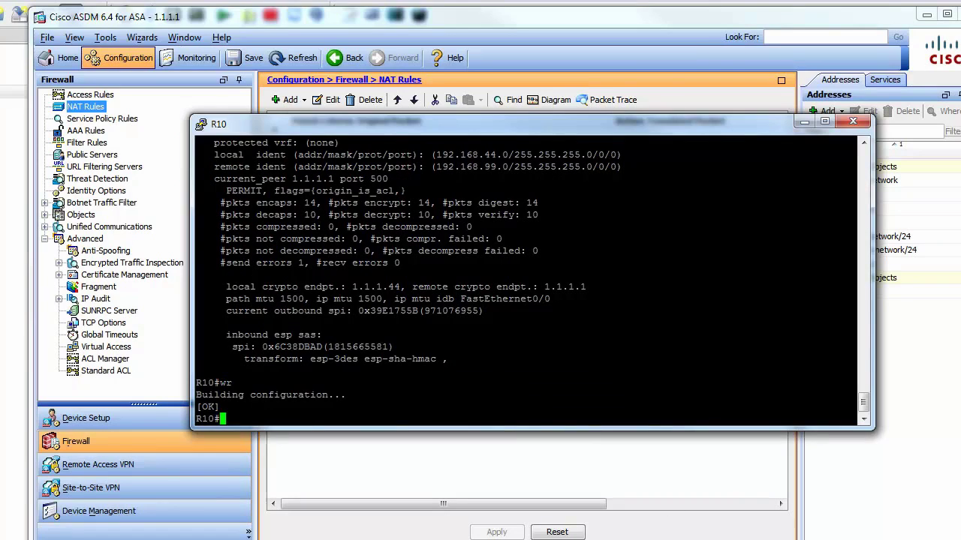